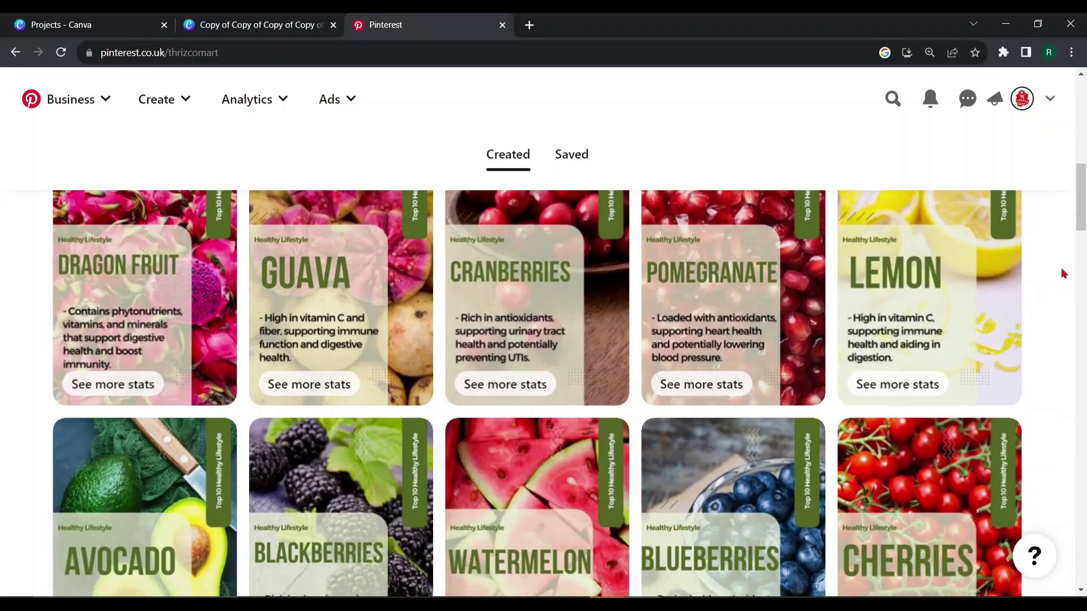
Scroll through the fruit pins on the Pinterest profile's Created tab
scroll(1062, 273, "down", 5)
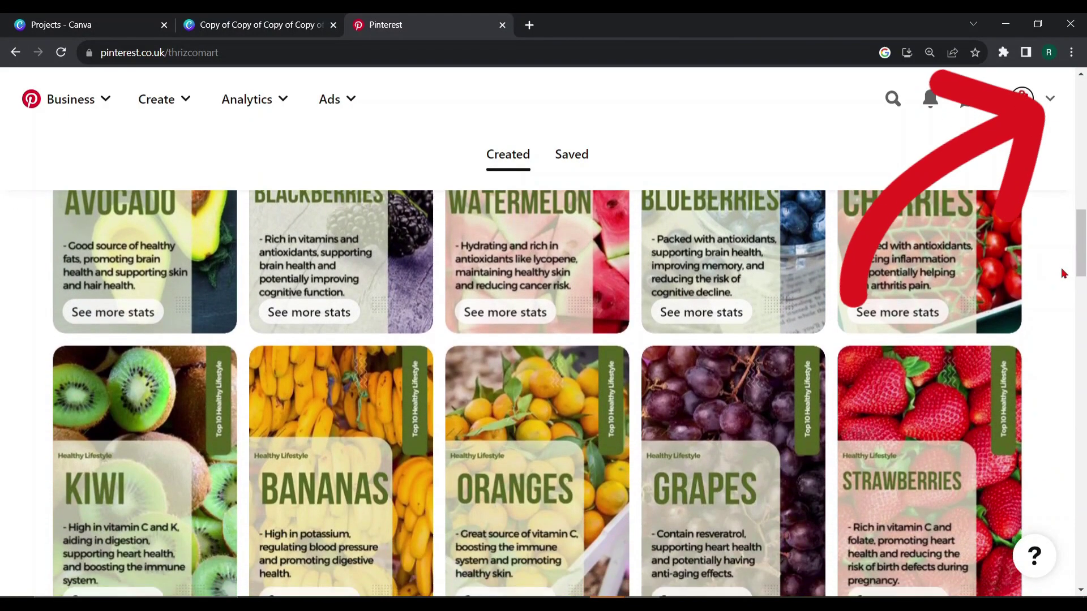
scroll(1063, 273, "down", 1)
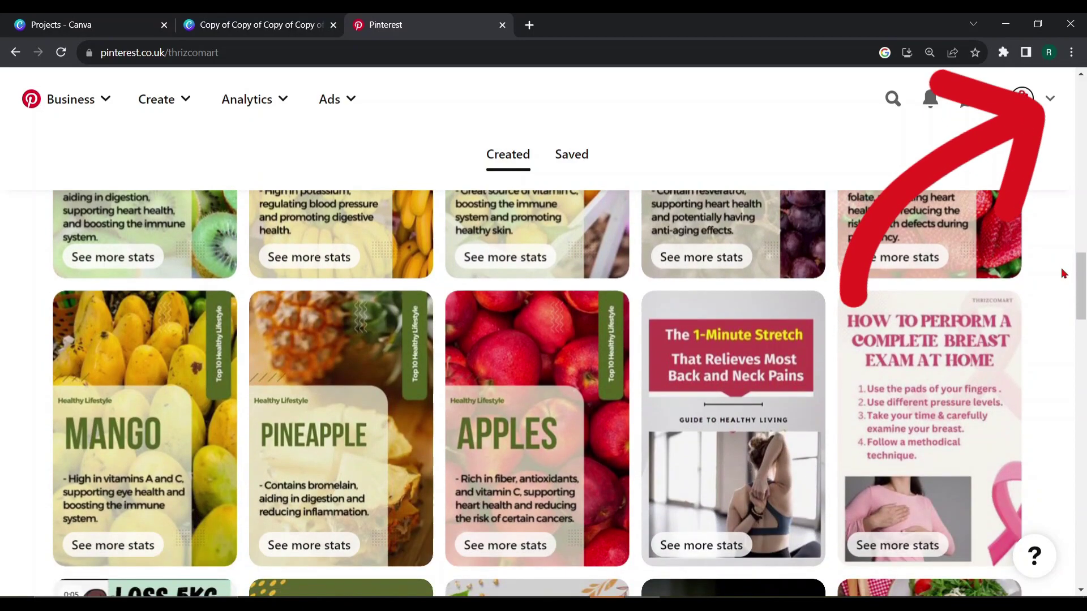
scroll(1062, 273, "up", 1)
scroll(1063, 273, "up", 5)
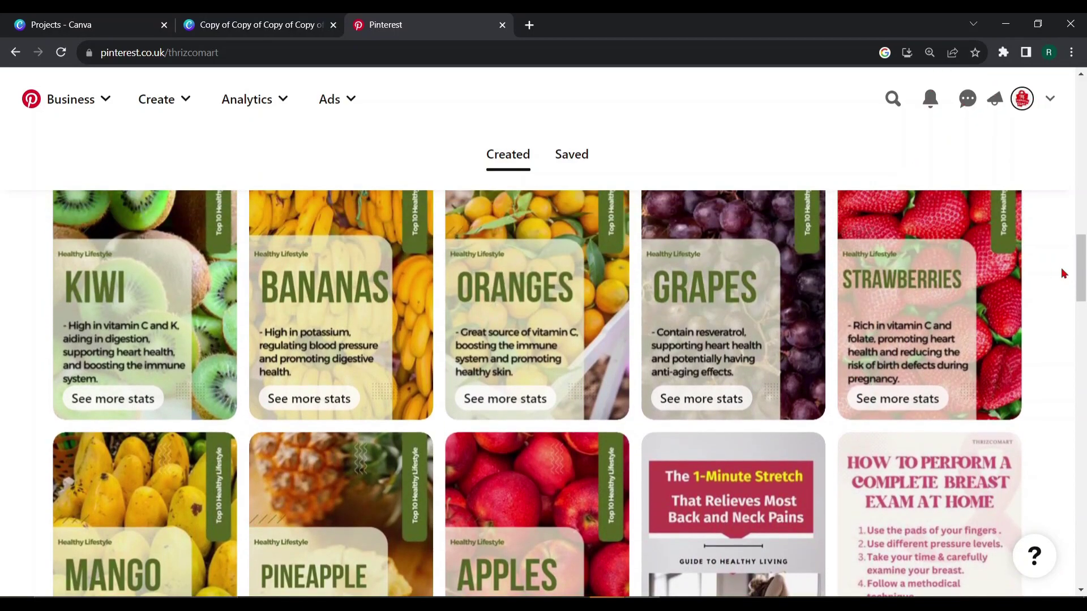
scroll(1063, 274, "up", 5)
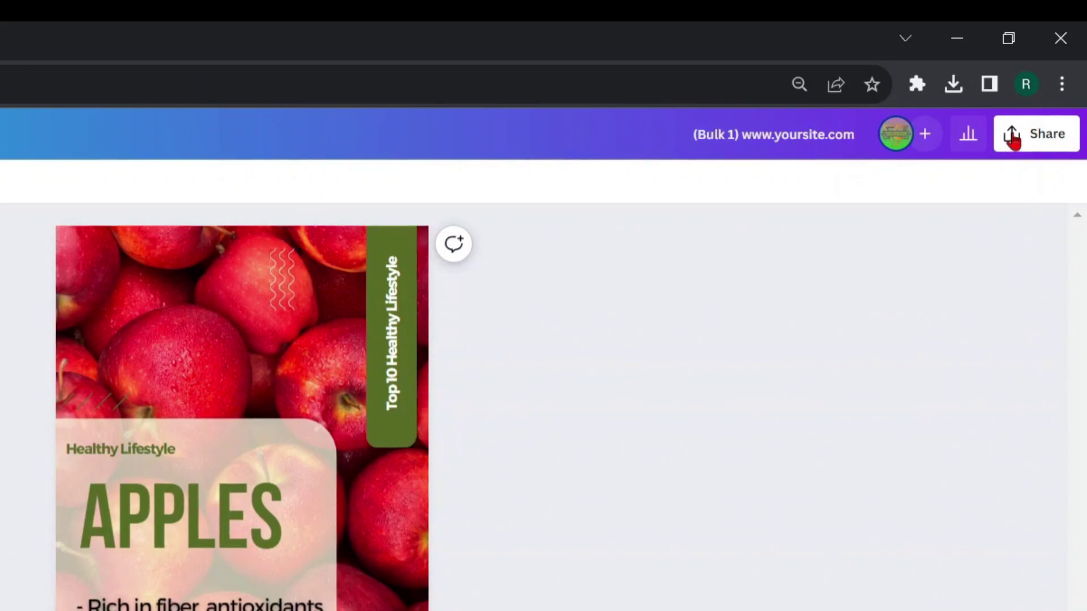
Share Page 1 to Pinterest, connecting the Pinterest account and choosing the health & care board
left_click(1013, 139)
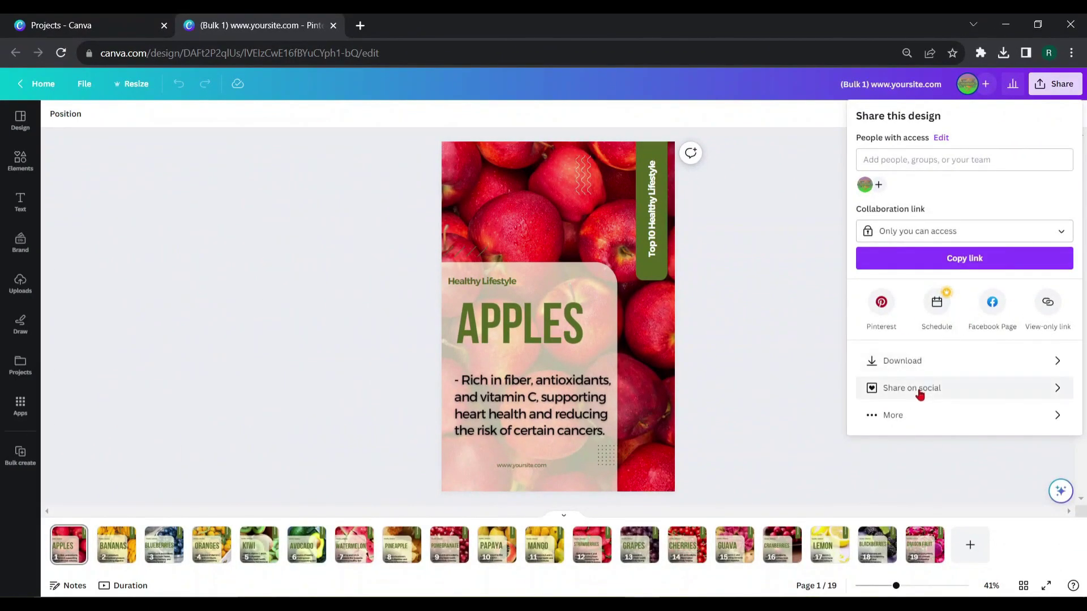
left_click(912, 389)
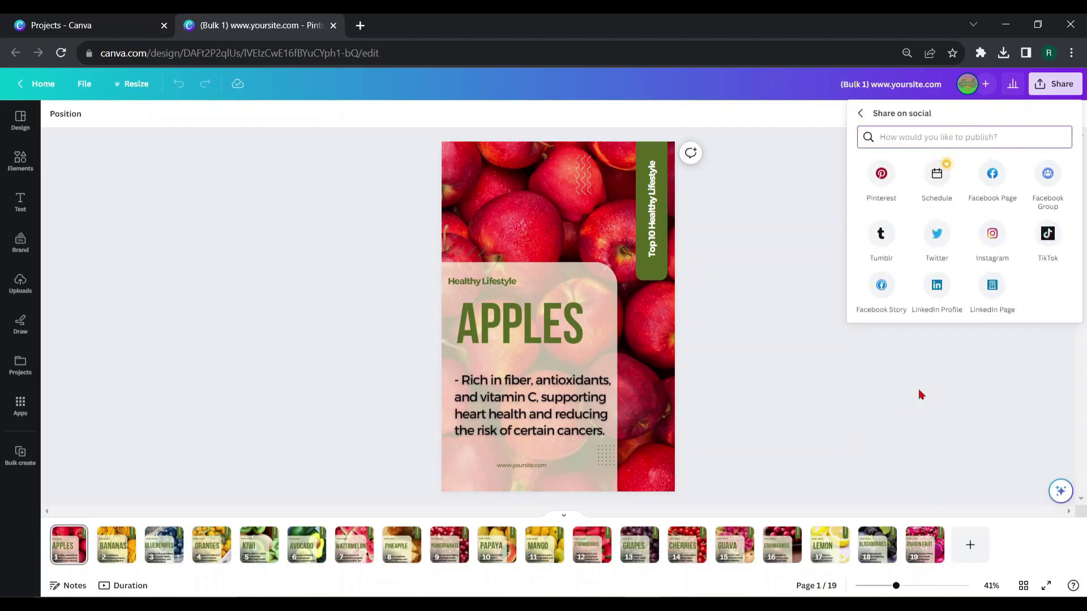
left_click(874, 188)
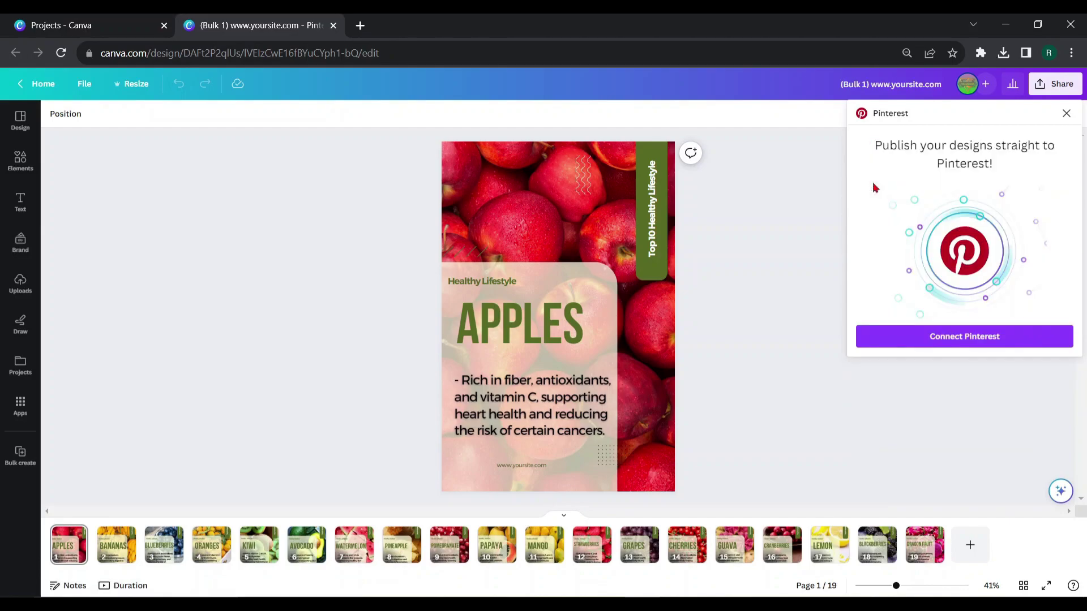
left_click(944, 338)
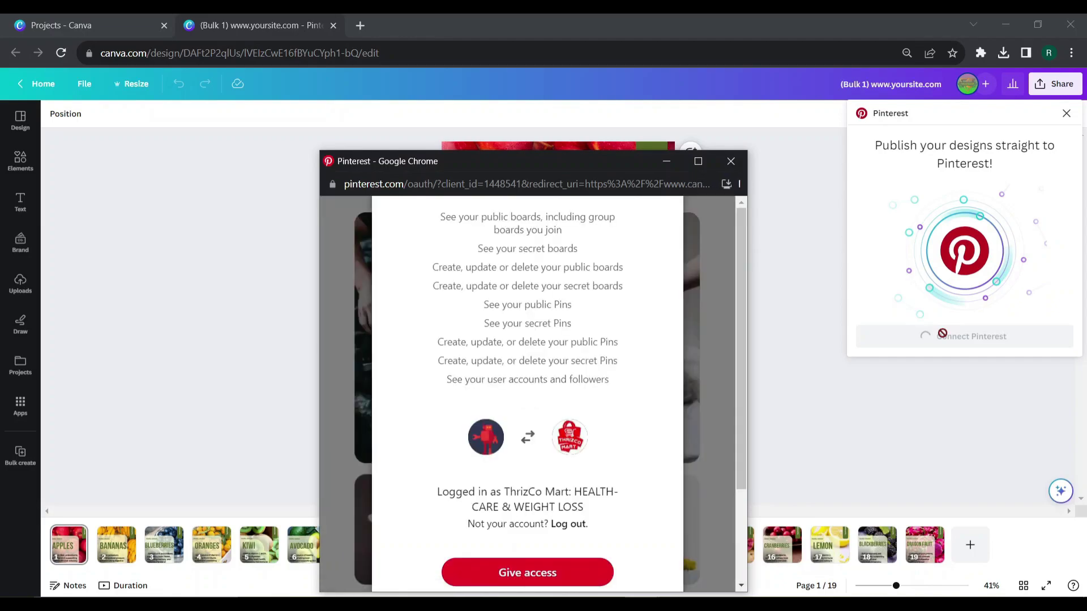
left_click(547, 573)
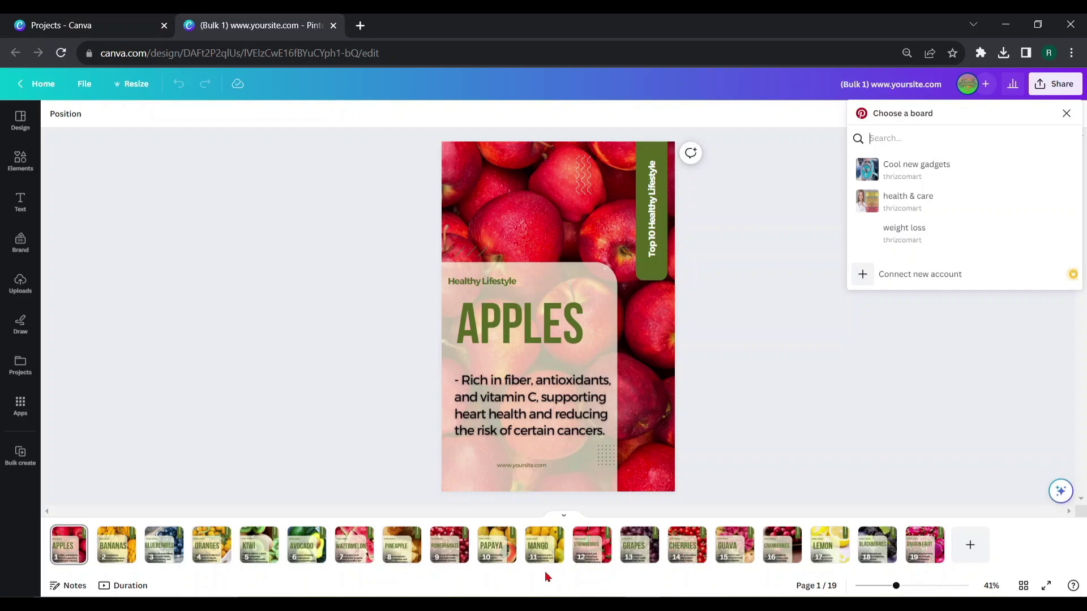
left_click(897, 204)
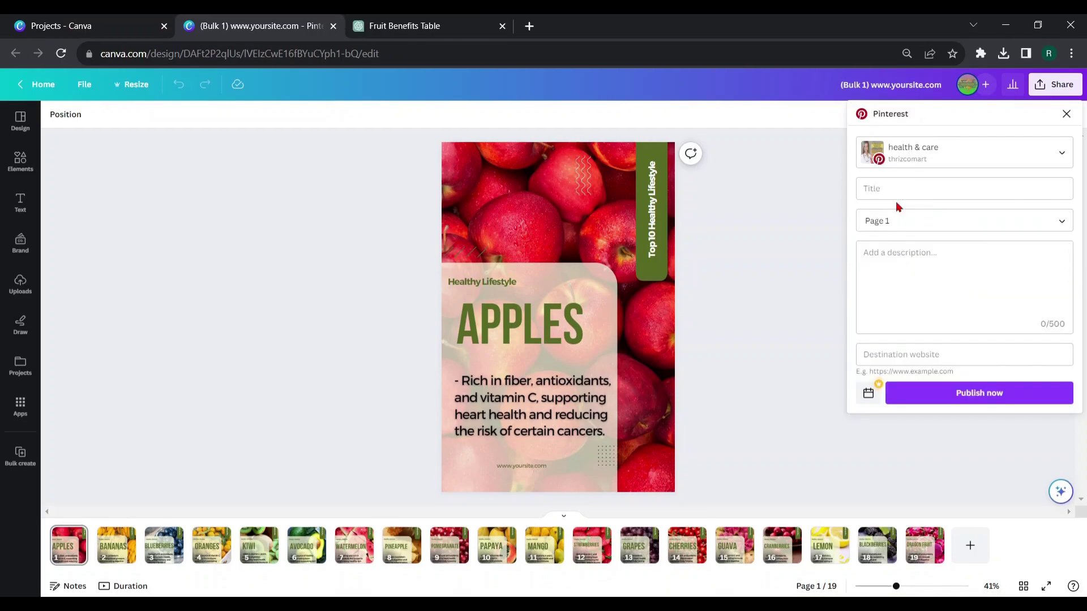
left_click(886, 193)
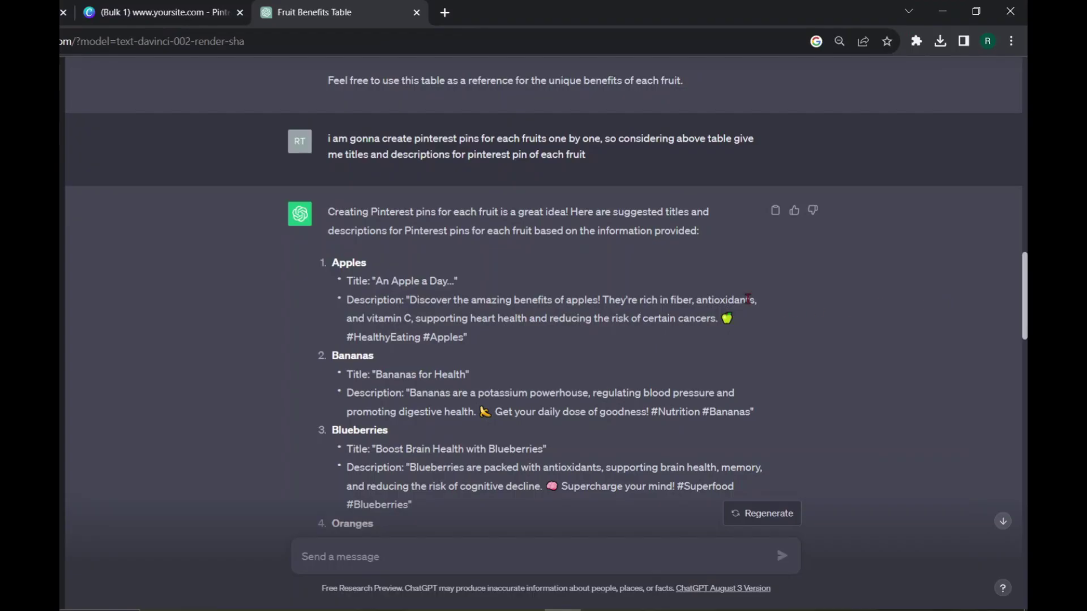
scroll(821, 305, "up", 10)
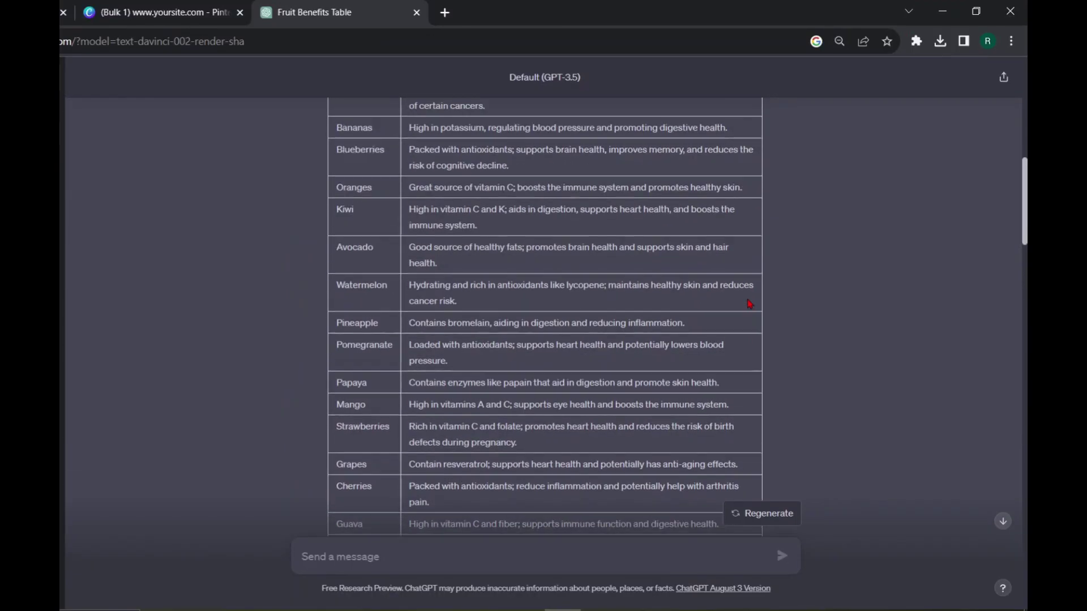
scroll(750, 303, "up", 3)
scroll(749, 304, "down", 2)
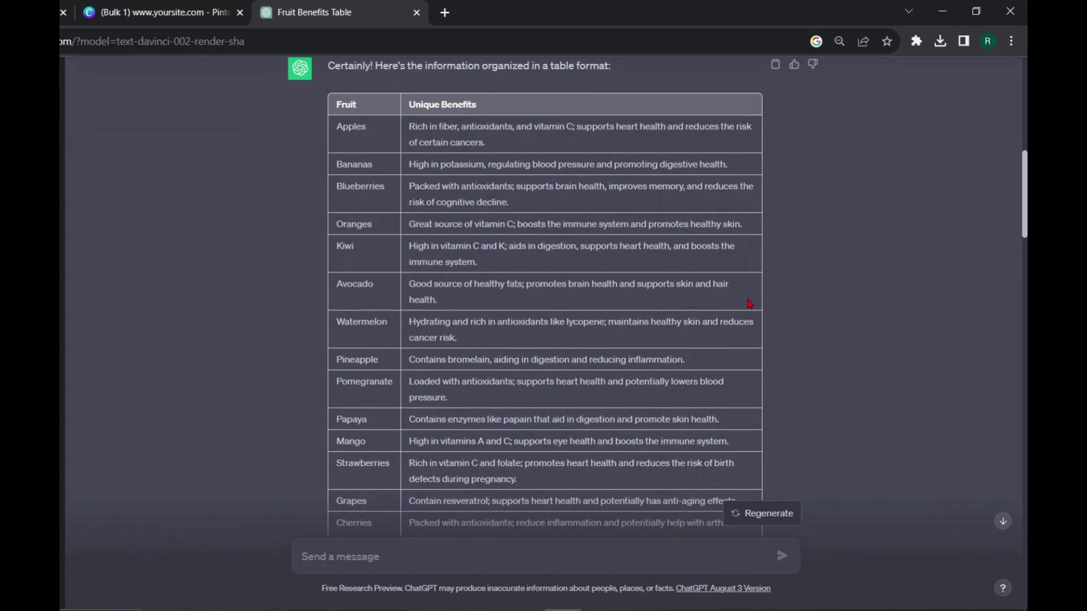
scroll(749, 304, "down", 6)
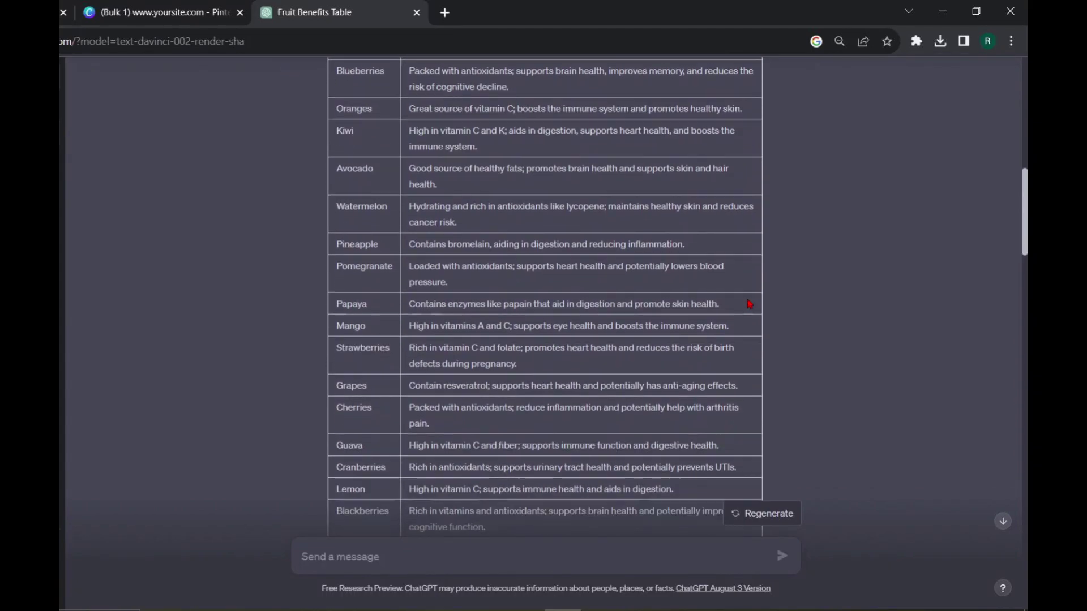
scroll(749, 304, "down", 5)
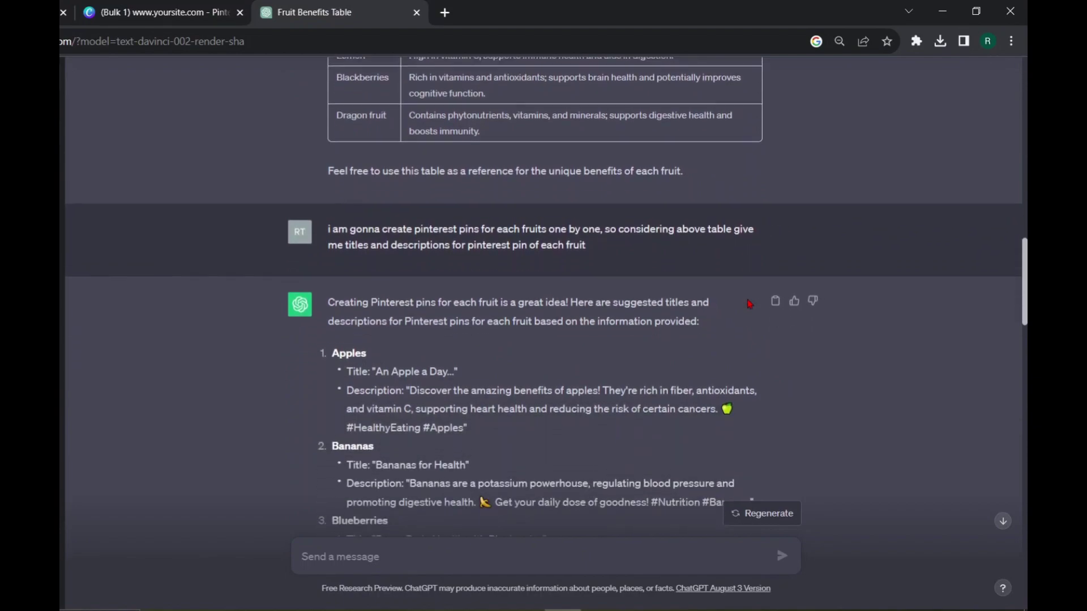
scroll(749, 304, "down", 1)
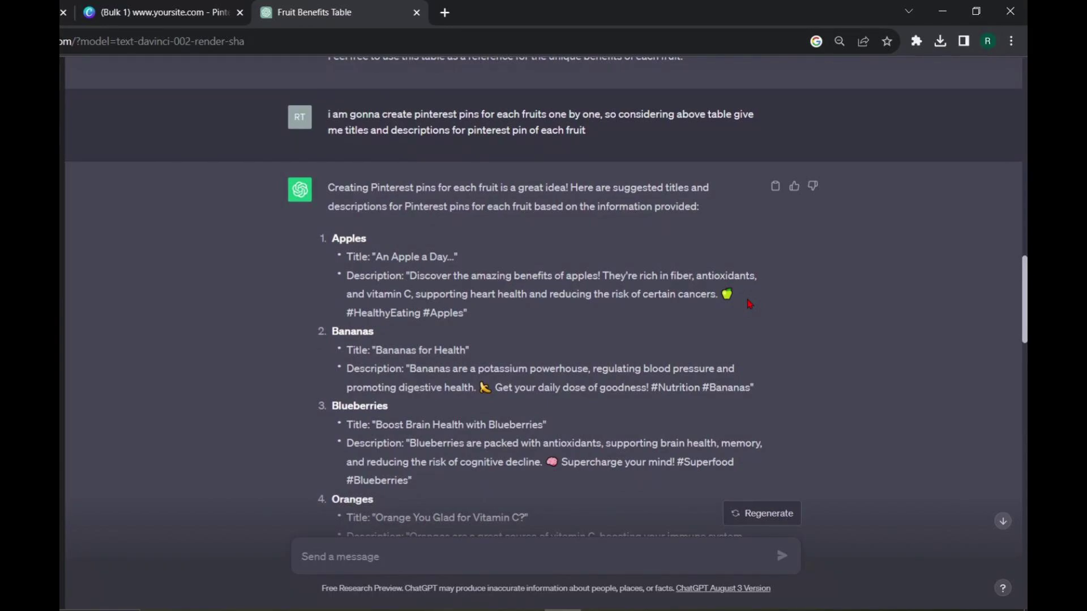
scroll(749, 304, "down", 4)
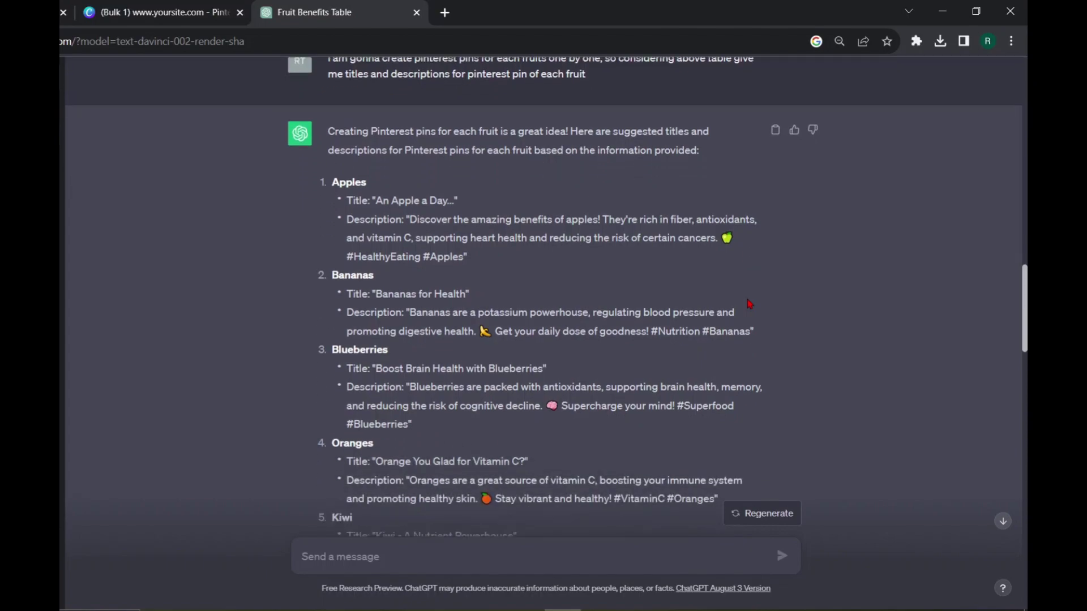
scroll(749, 304, "down", 4)
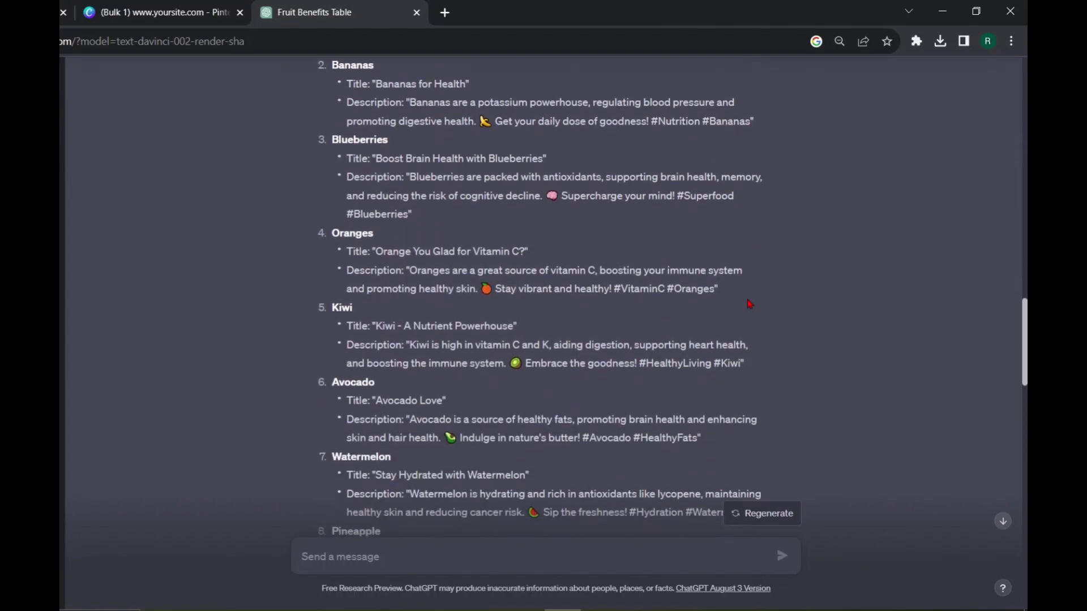
scroll(749, 304, "down", 5)
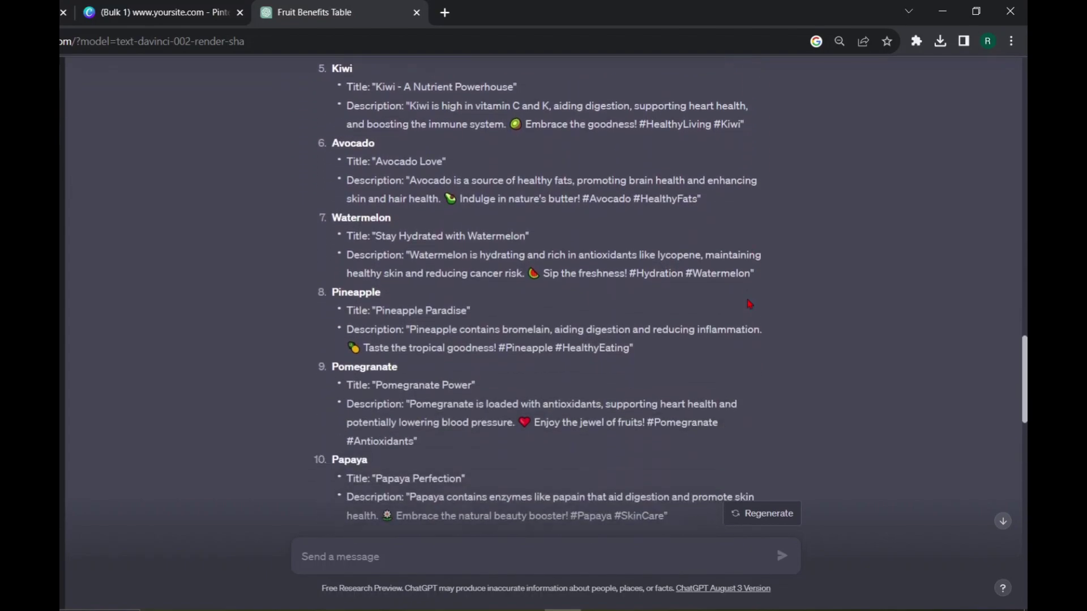
scroll(749, 304, "down", 2)
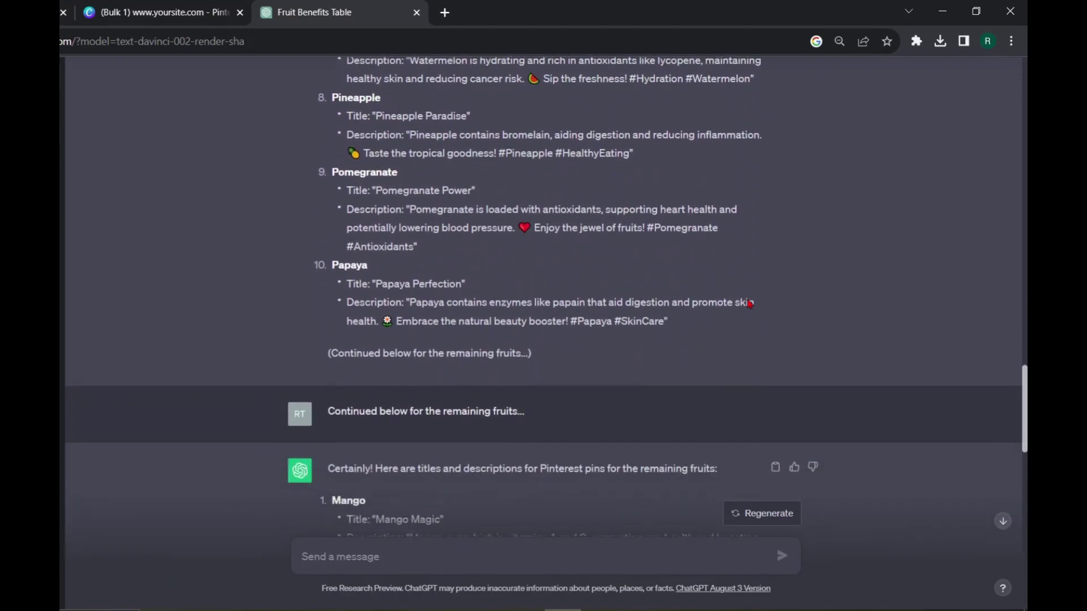
scroll(749, 304, "down", 4)
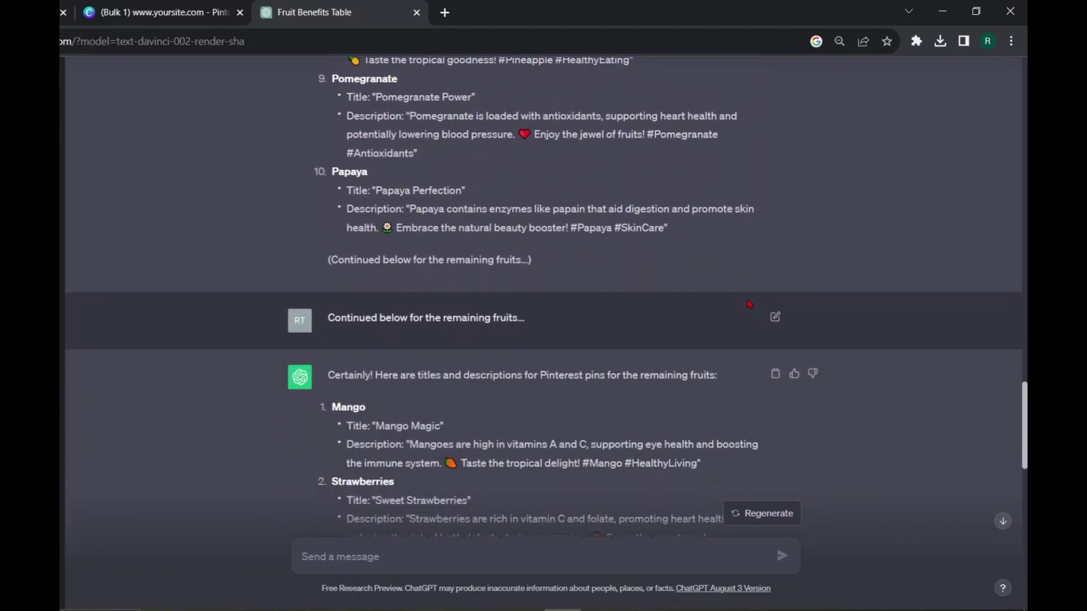
scroll(749, 304, "down", 1)
scroll(749, 304, "down", 3)
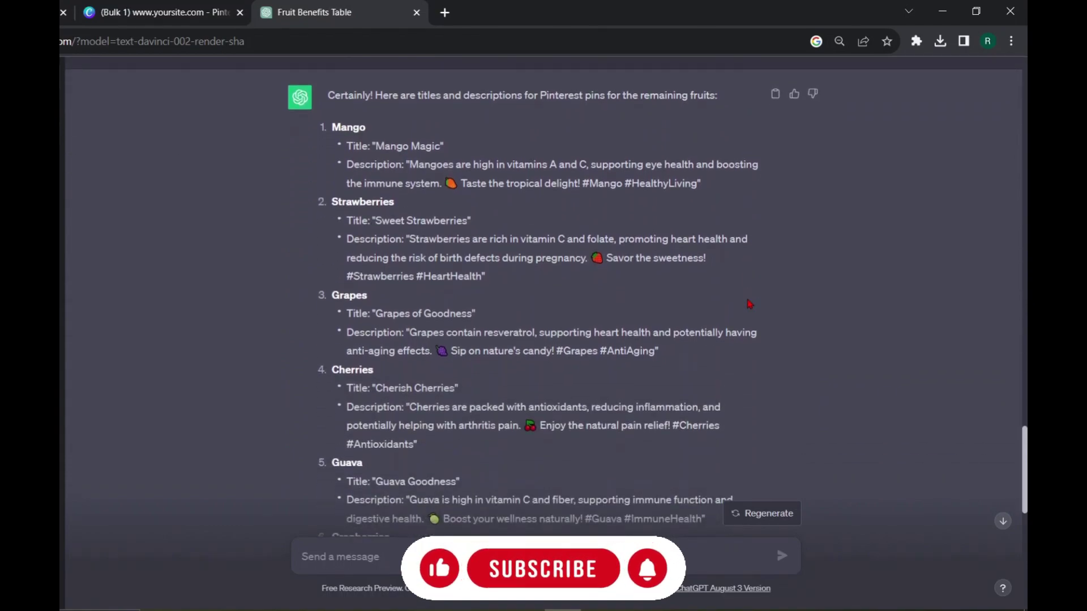
scroll(749, 304, "down", 3)
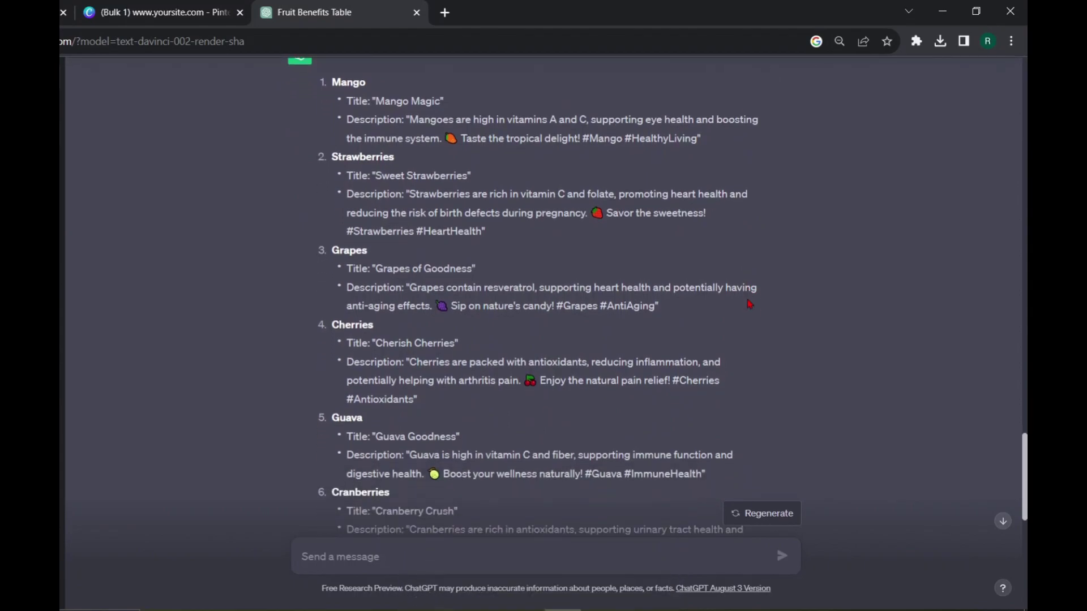
scroll(749, 304, "down", 2)
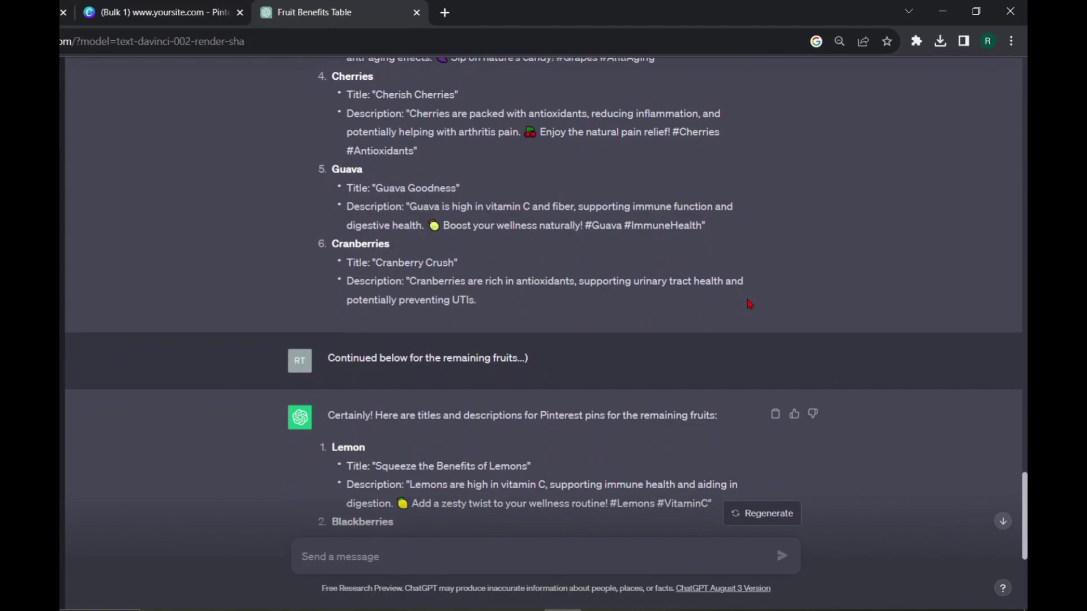
scroll(749, 304, "down", 4)
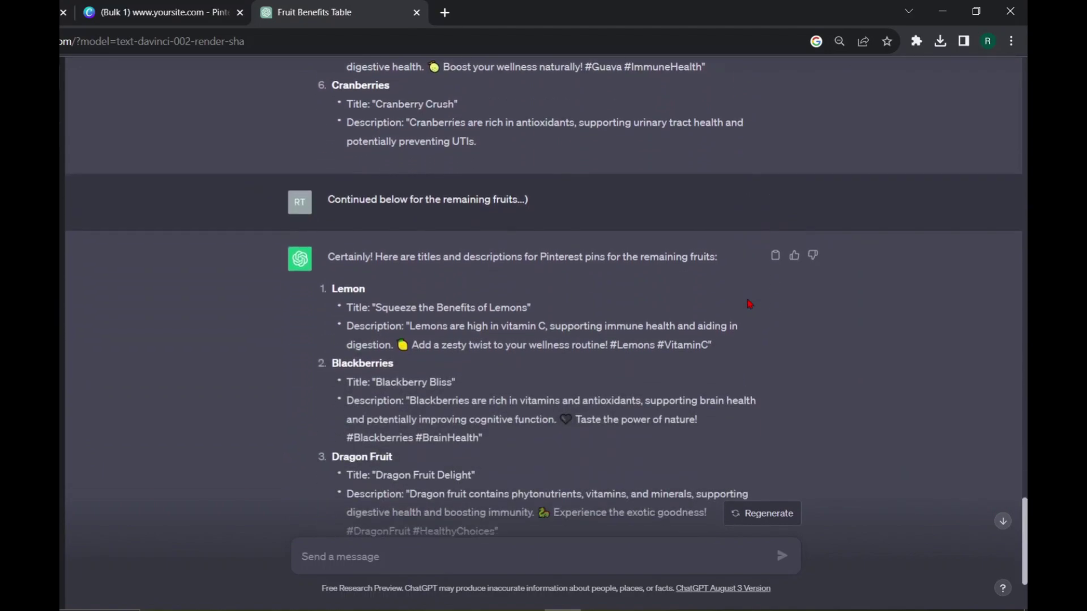
scroll(750, 304, "down", 1)
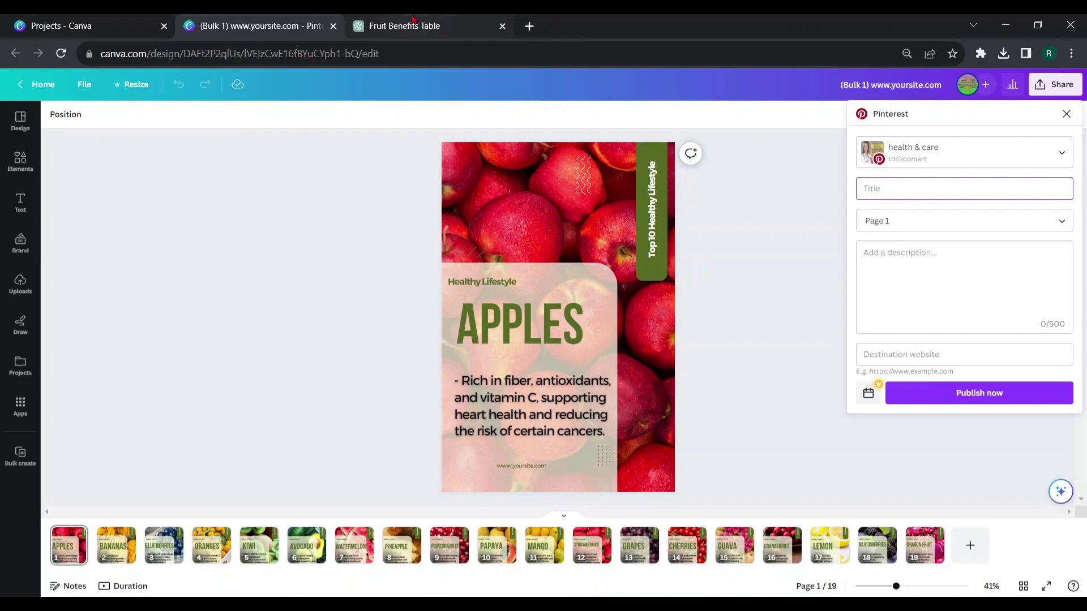
Copy the title 'An Apple a Day..' from ChatGPT into the pin's Title field
left_click(412, 20)
left_click_drag(463, 207, 539, 207)
right_click(538, 207)
left_click(544, 218)
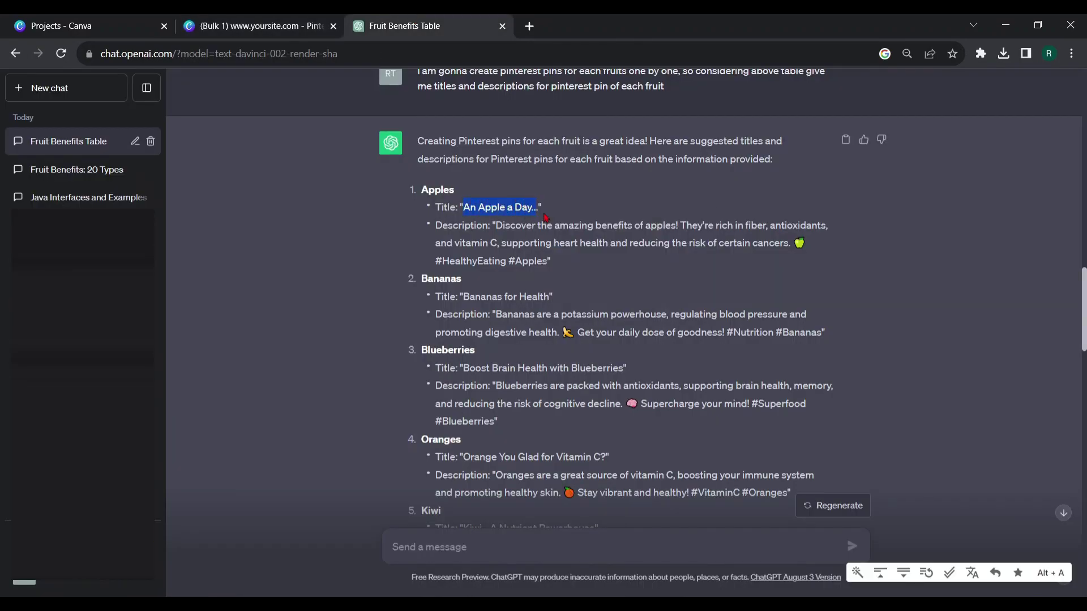
left_click(299, 24)
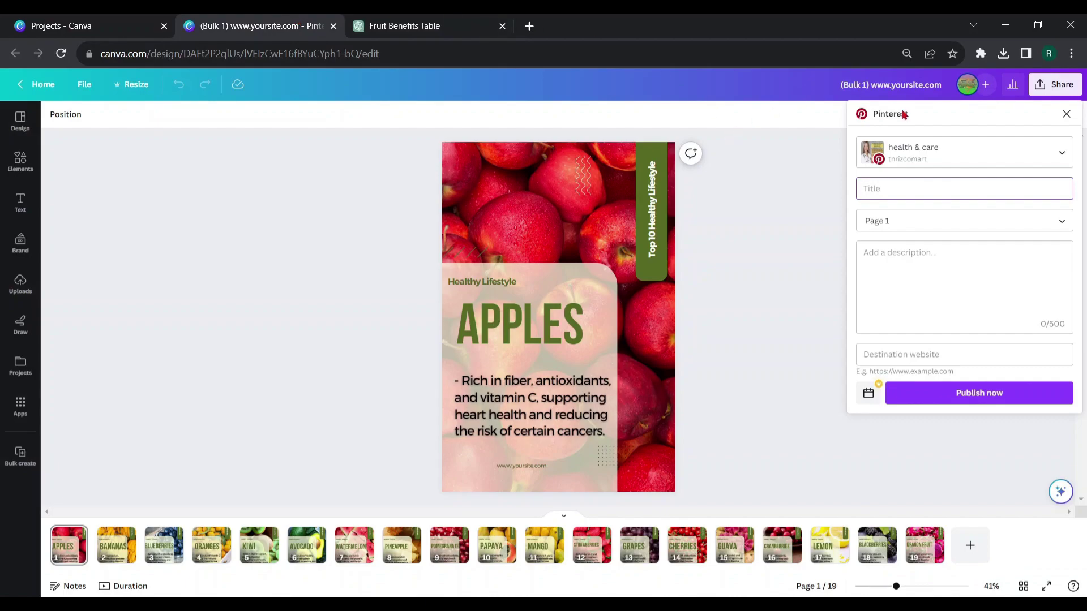
right_click(882, 184)
left_click(905, 295)
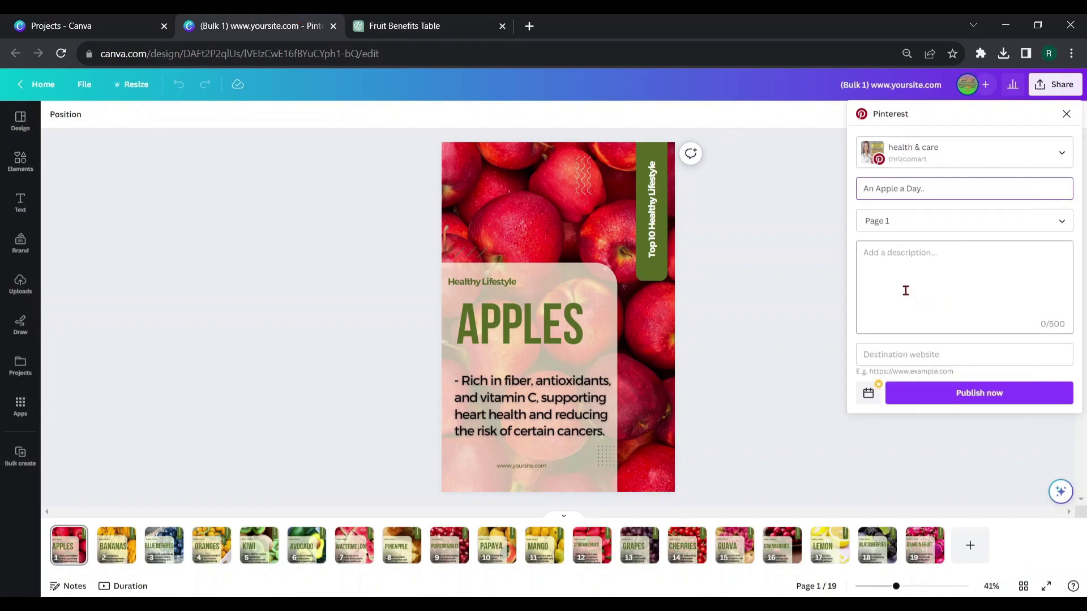
Paste the apples description and the shortened bit.ly destination link into the pin
key("ctrl+Tab")
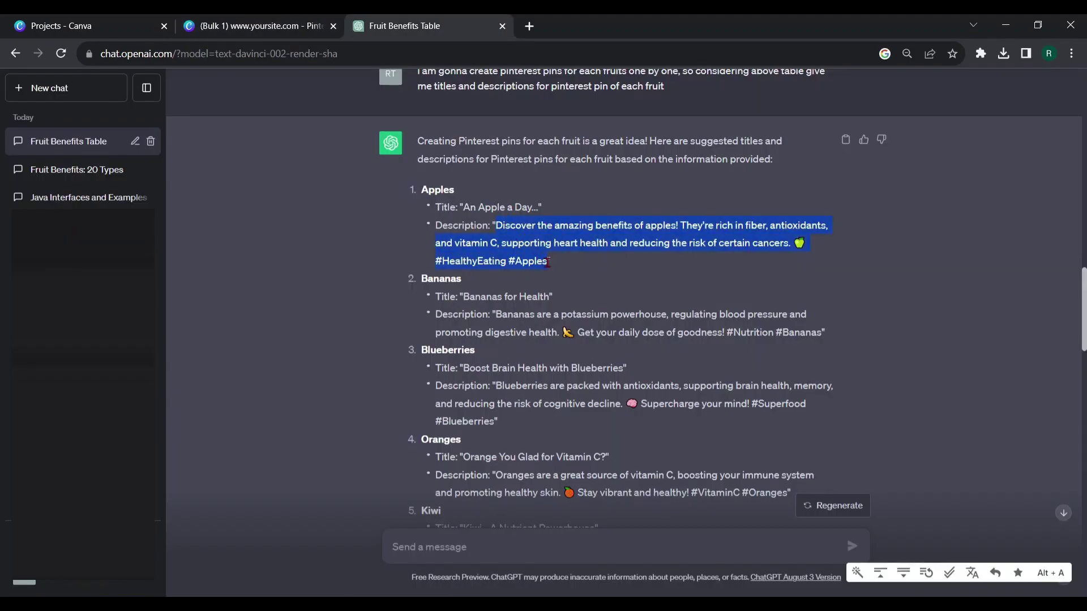
key("ctrl+shift+Tab")
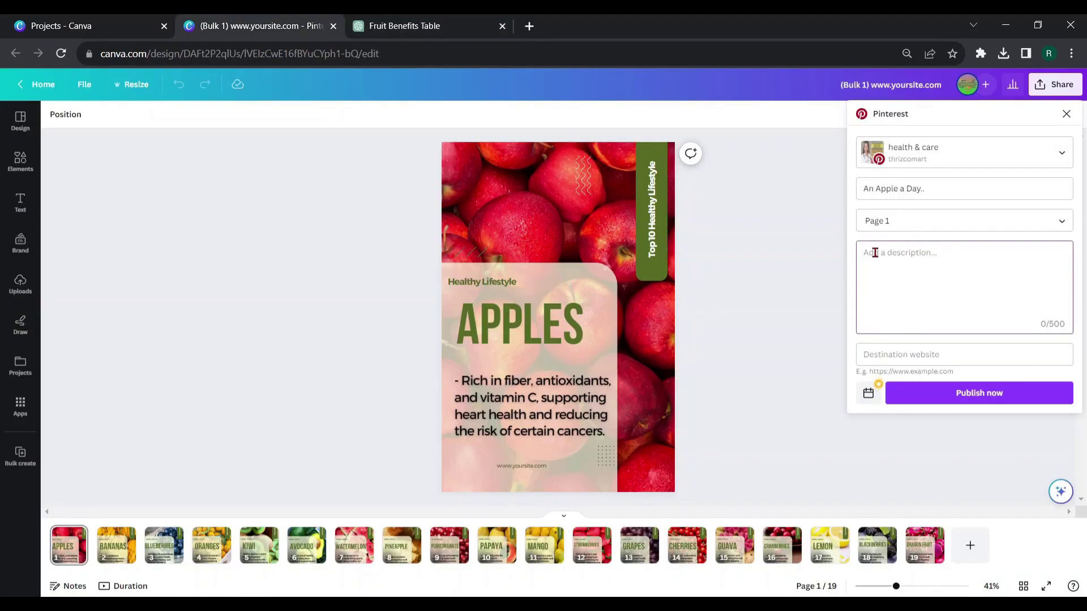
key("ctrl+v")
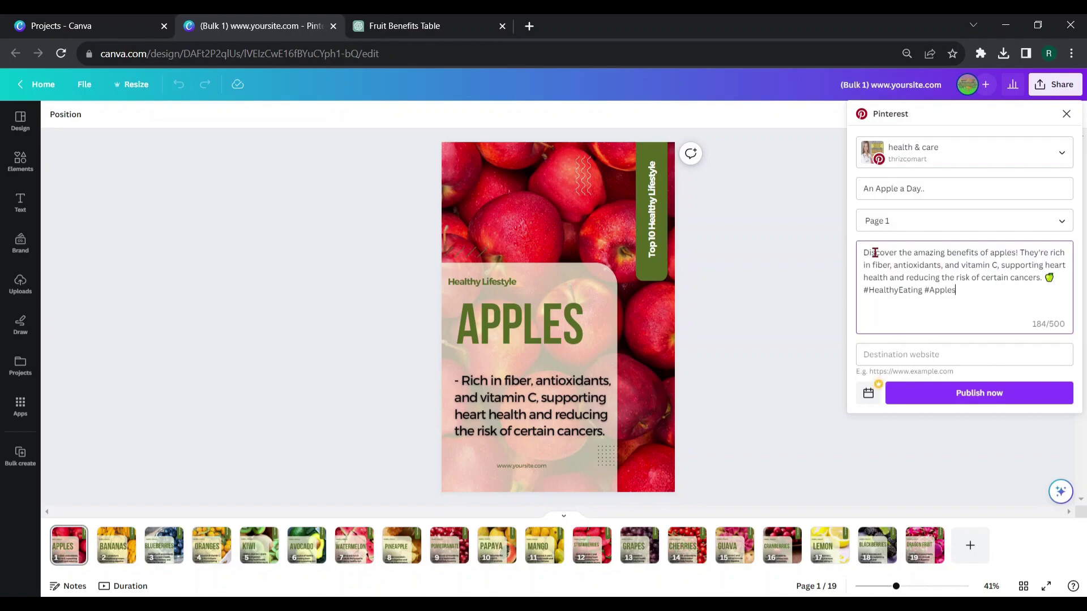
left_click(887, 350)
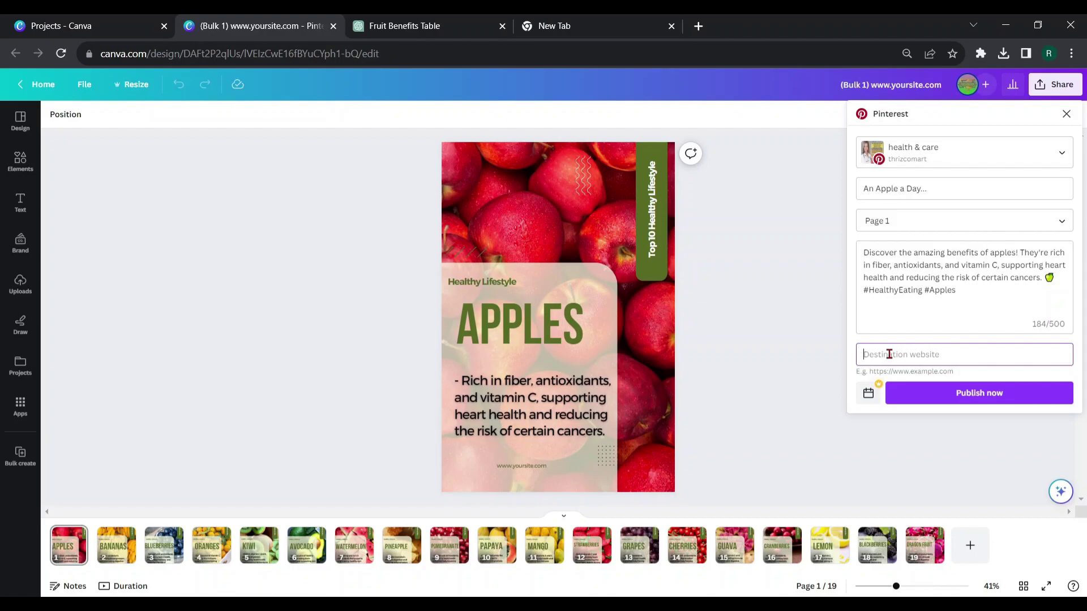
key("ctrl+v")
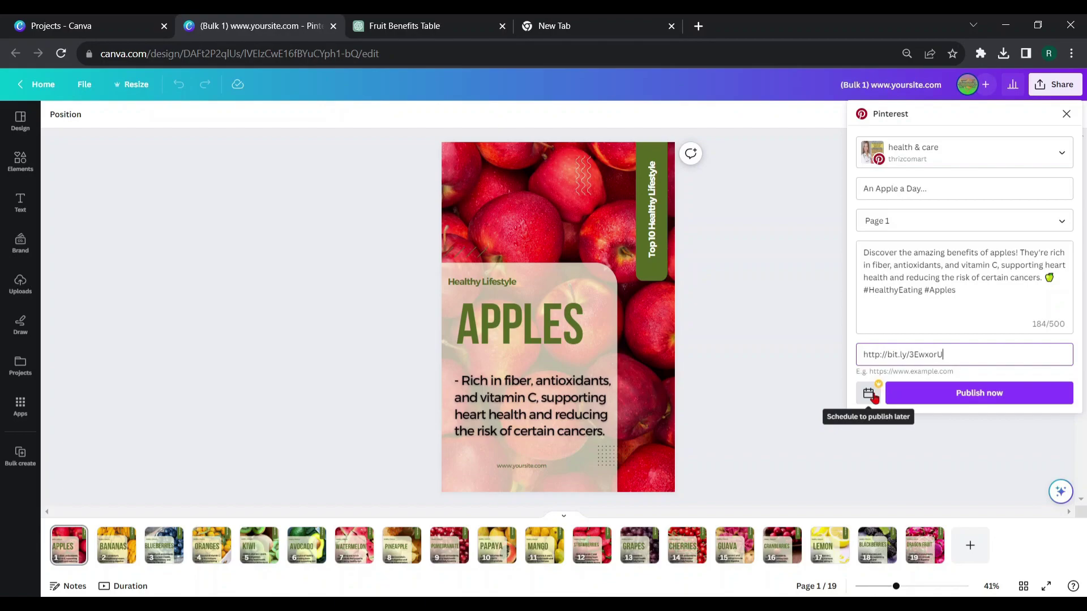
Schedule the Apples pin to health & care for 11 Sept at 01:15 AM
left_click(873, 398)
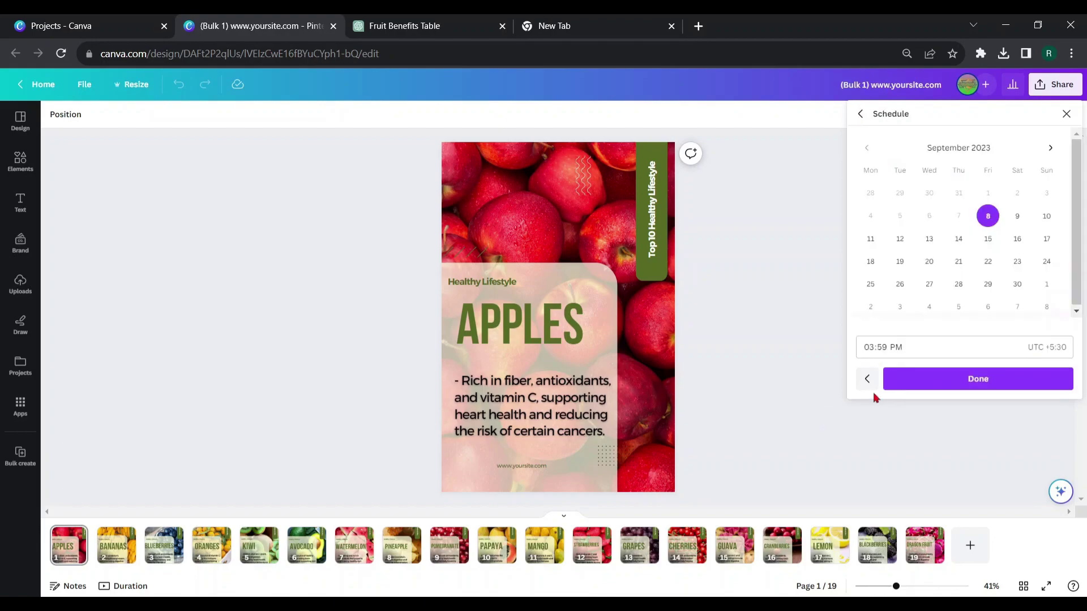
left_click(872, 239)
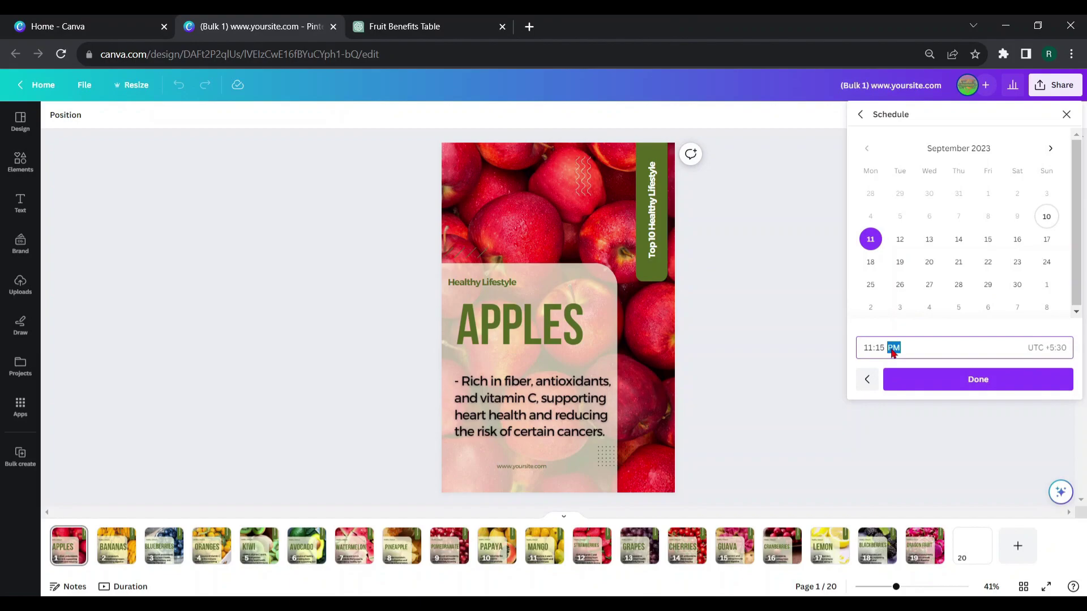
key("a")
left_click(867, 349)
type("1")
left_click(975, 380)
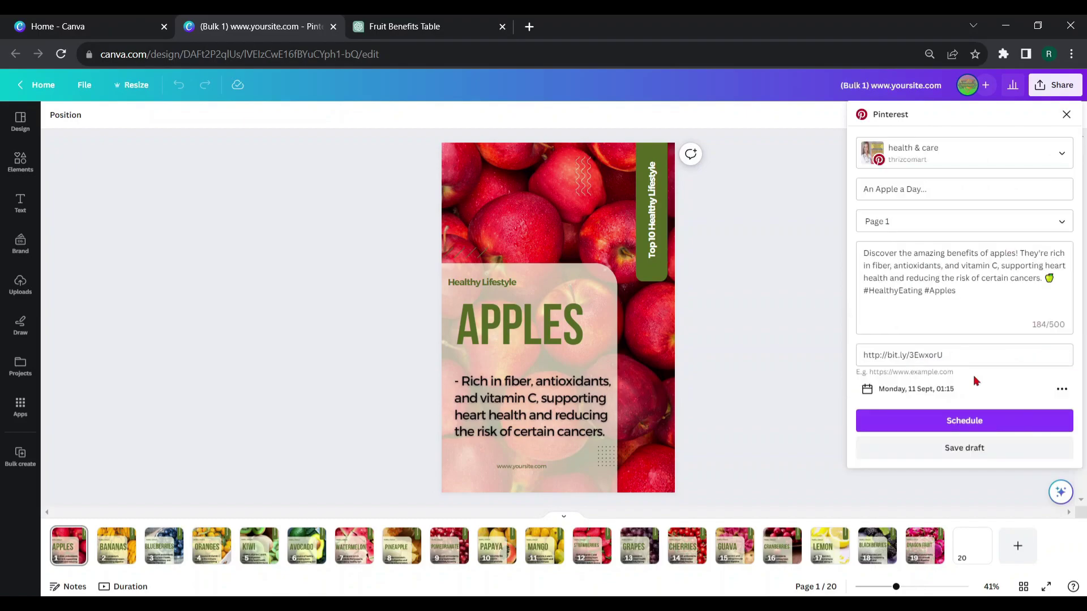
left_click(969, 426)
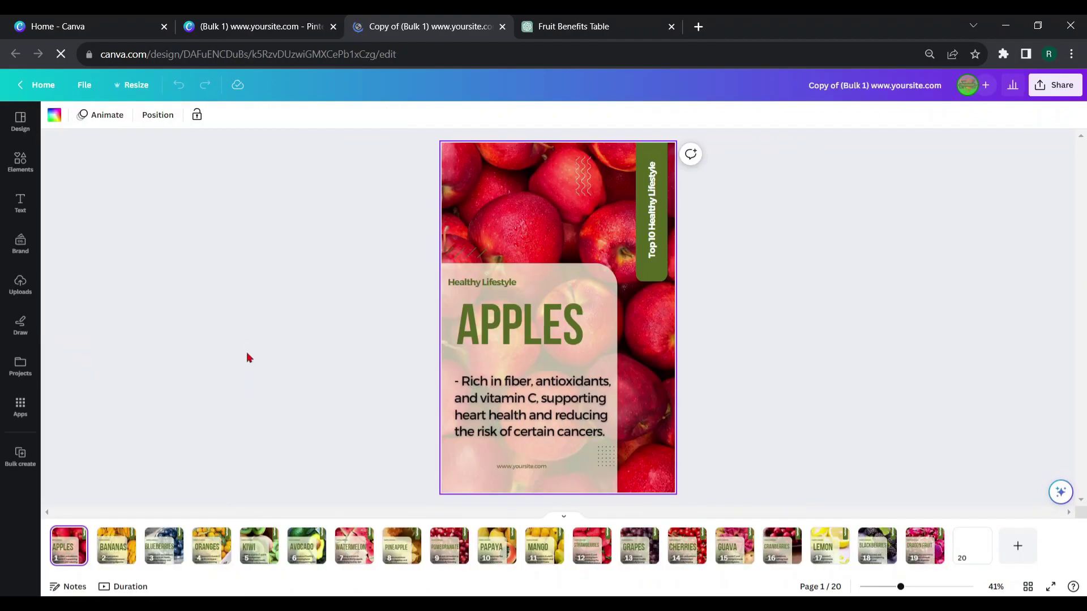
Select page 2, the BANANAS pin, and start a Pinterest post for it
left_click(117, 543)
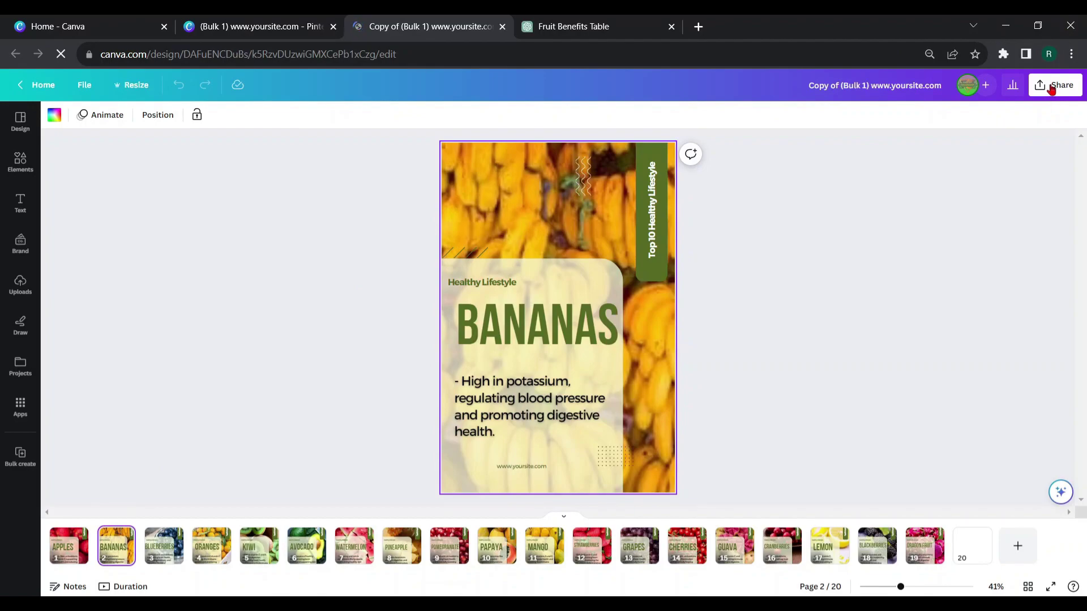
left_click(1051, 86)
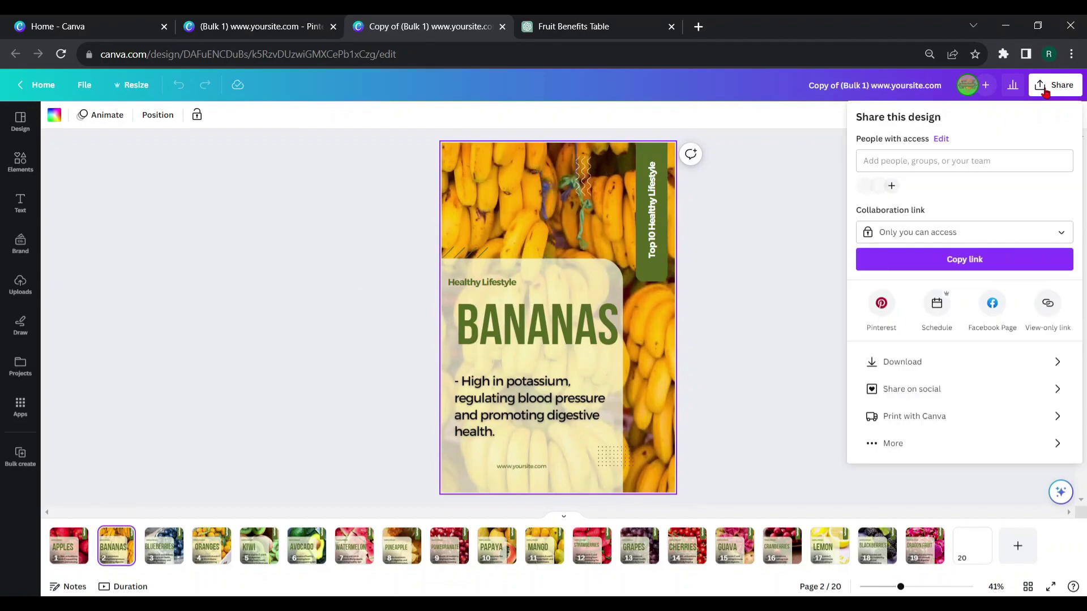
left_click(881, 302)
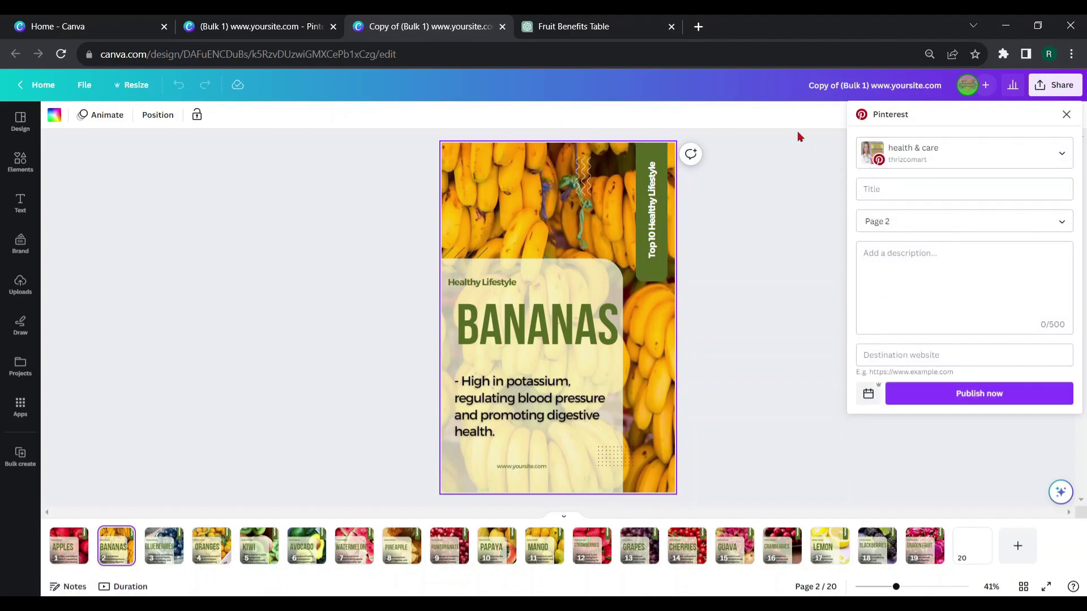
Copy the title 'Bananas for Health' from ChatGPT into the pin's Title field
left_click(573, 26)
left_click_drag(463, 302, 546, 302)
right_click(546, 302)
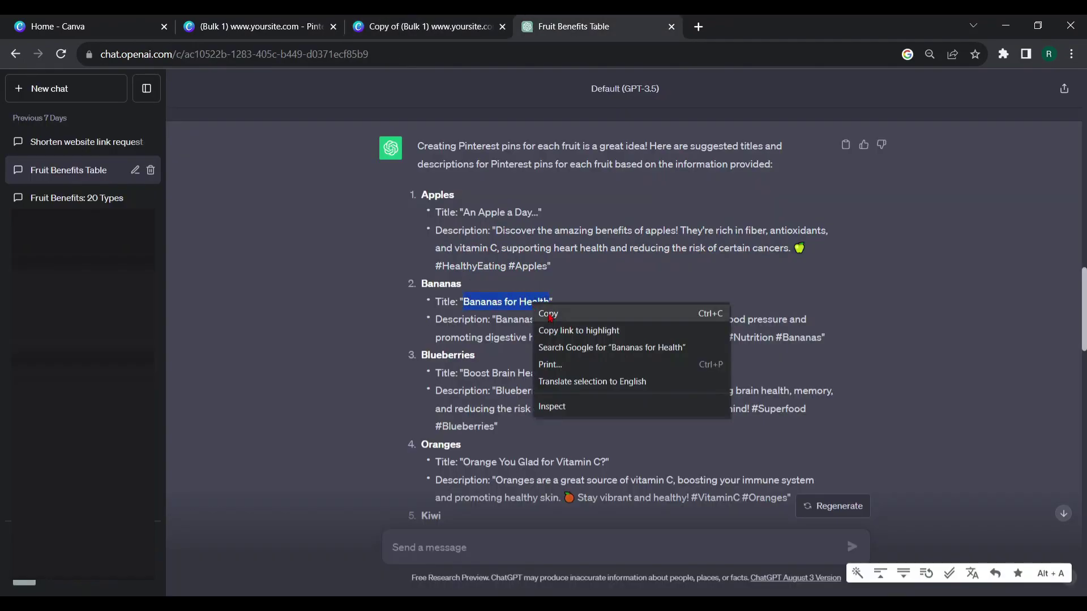
left_click(550, 311)
left_click(425, 26)
left_click(870, 188)
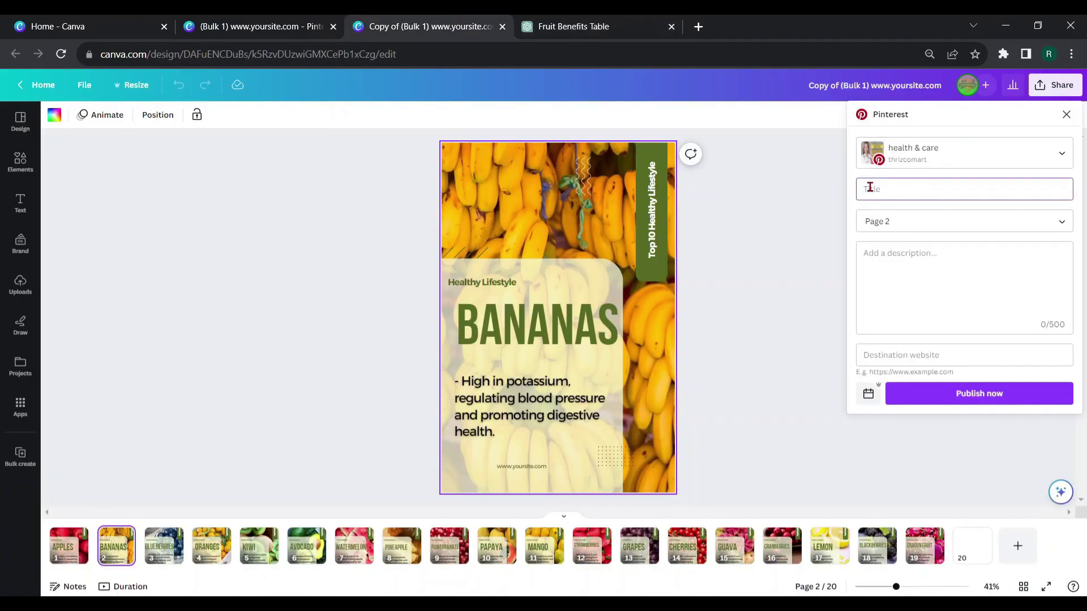
key("ctrl+v")
Paste the Bananas description from ChatGPT and the destination link into the pin
left_click(573, 26)
left_click_drag(495, 319, 822, 340)
right_click(663, 322)
left_click(676, 338)
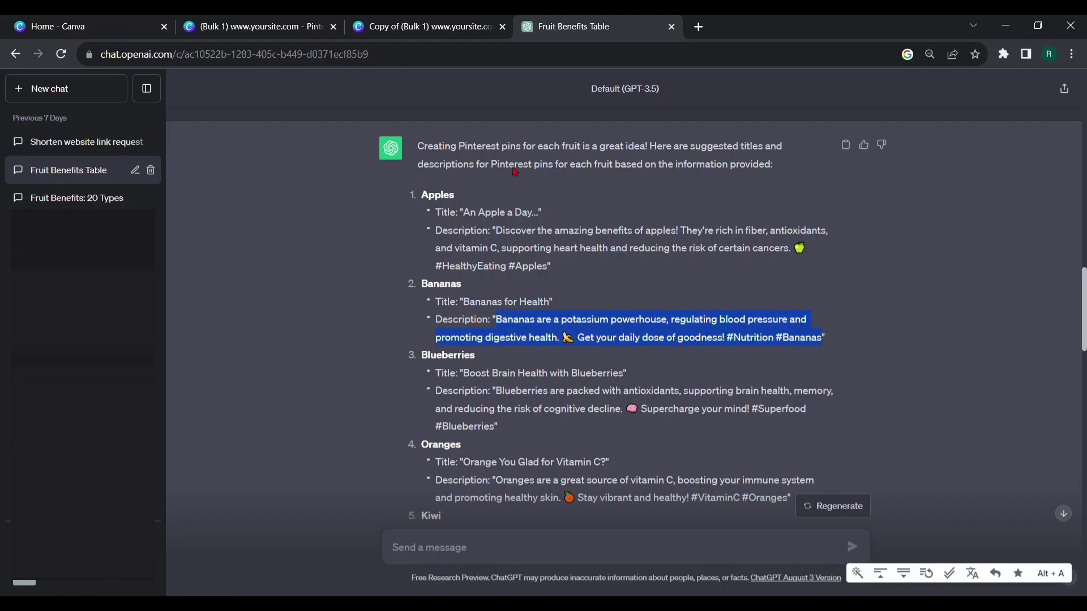
left_click(425, 26)
left_click(861, 263)
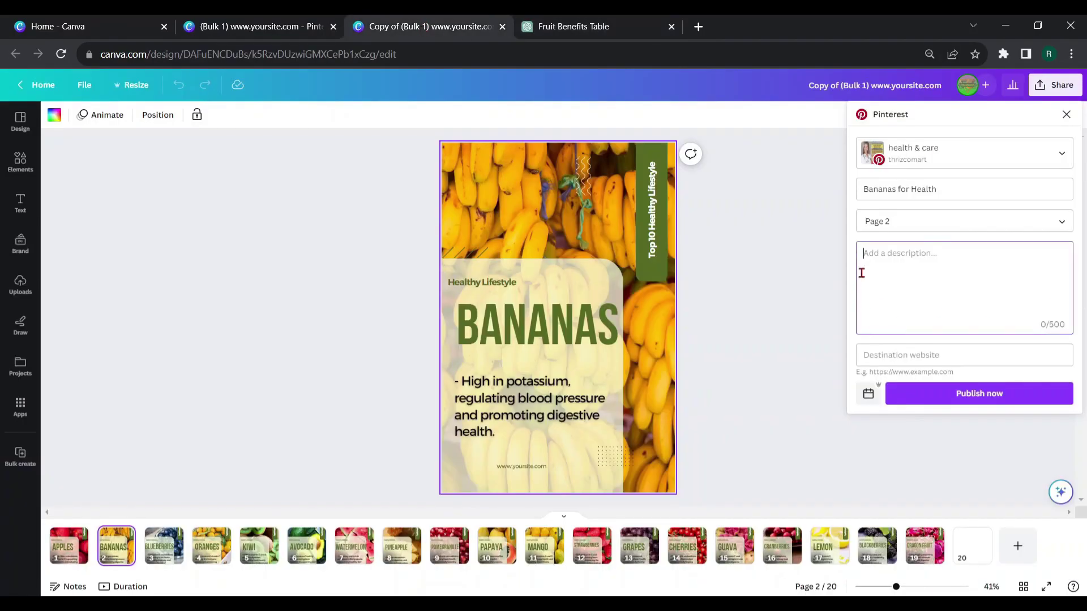
key("ctrl+v")
left_click(875, 355)
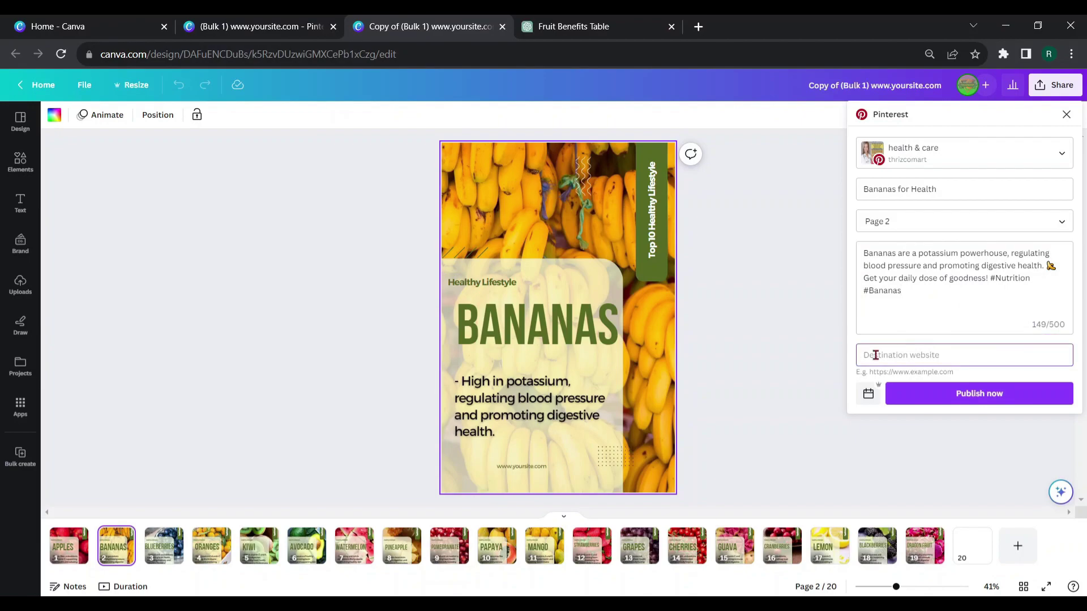
key("ctrl+v")
Schedule the Bananas pin for Tuesday 12 Sept at 23:18
left_click(869, 394)
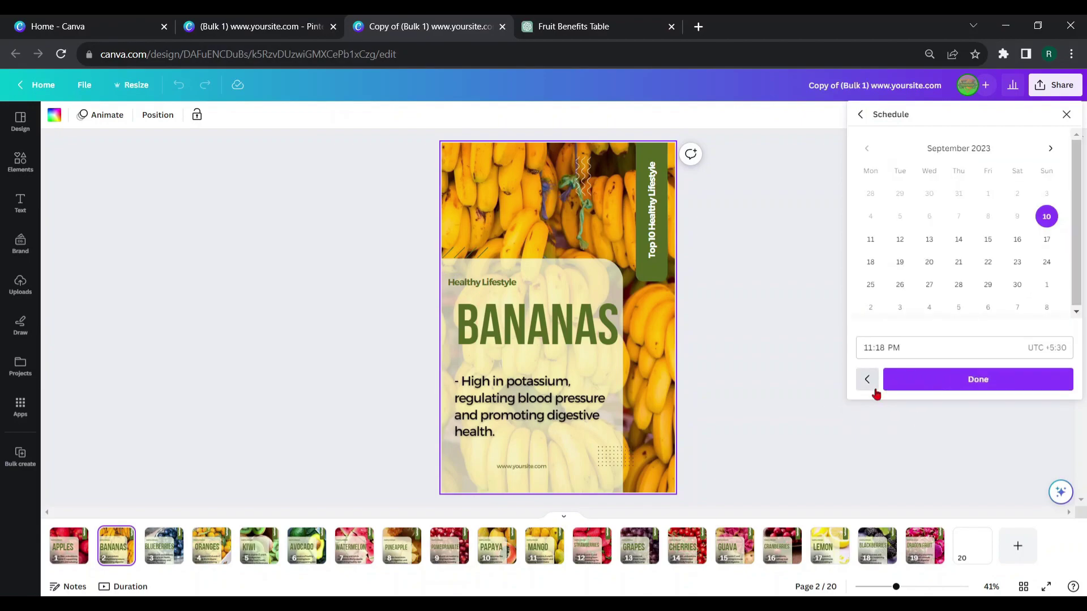
left_click(900, 239)
left_click(929, 379)
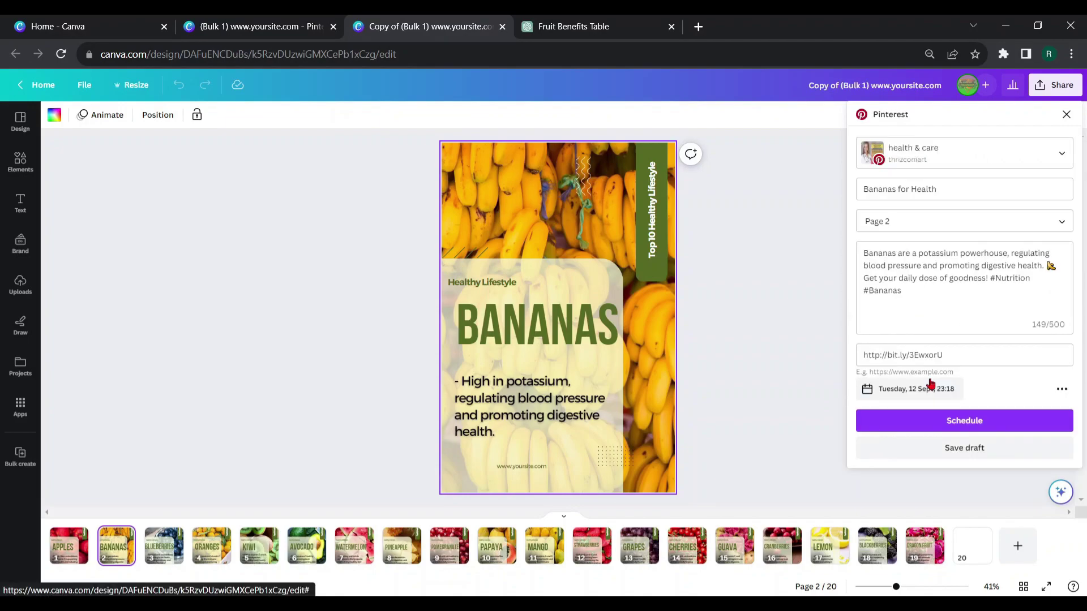
left_click(927, 421)
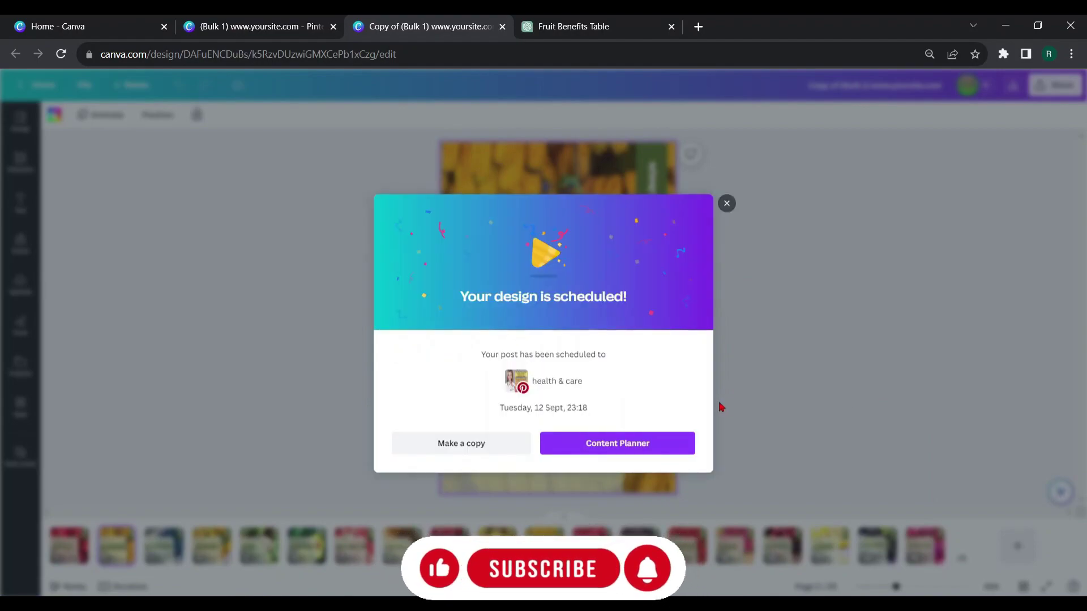
Make a copy of the design, select page 3 BLUEBERRIES, and start its Pinterest post
left_click(427, 453)
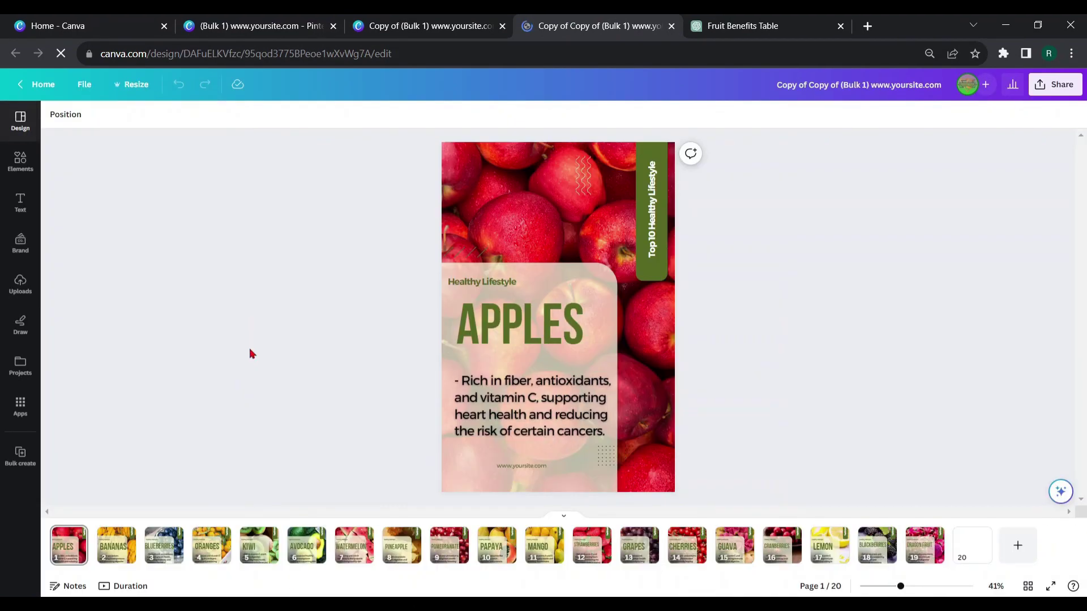
left_click(247, 353)
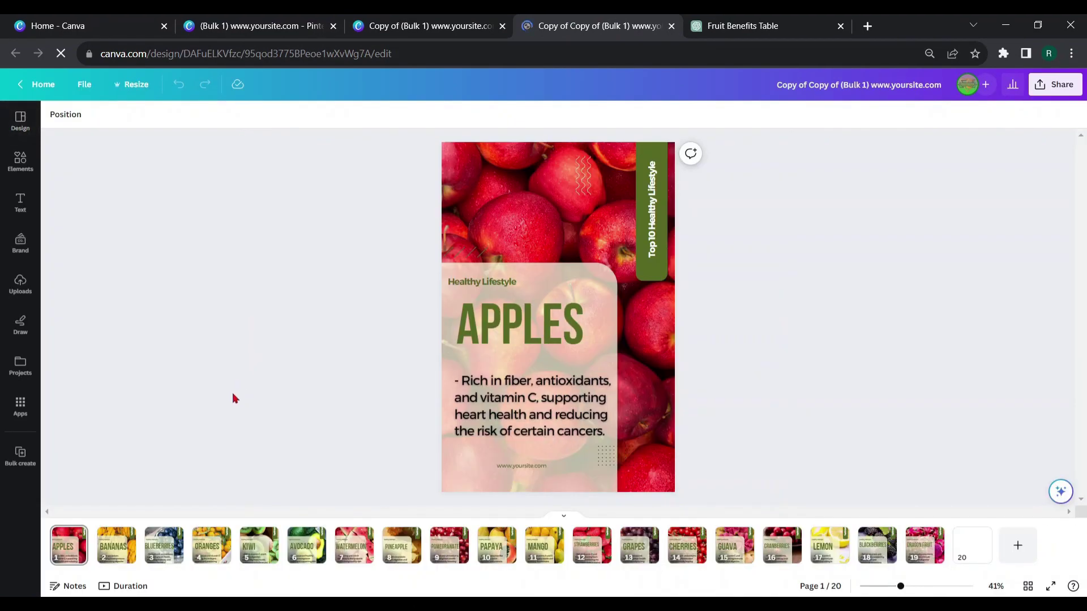
left_click(171, 550)
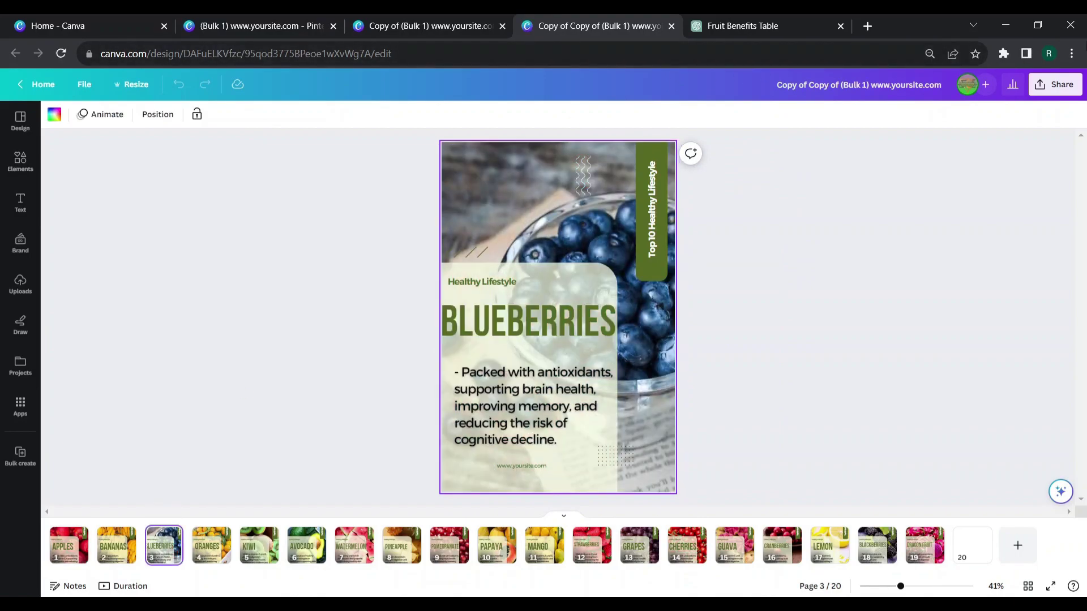
left_click(1056, 84)
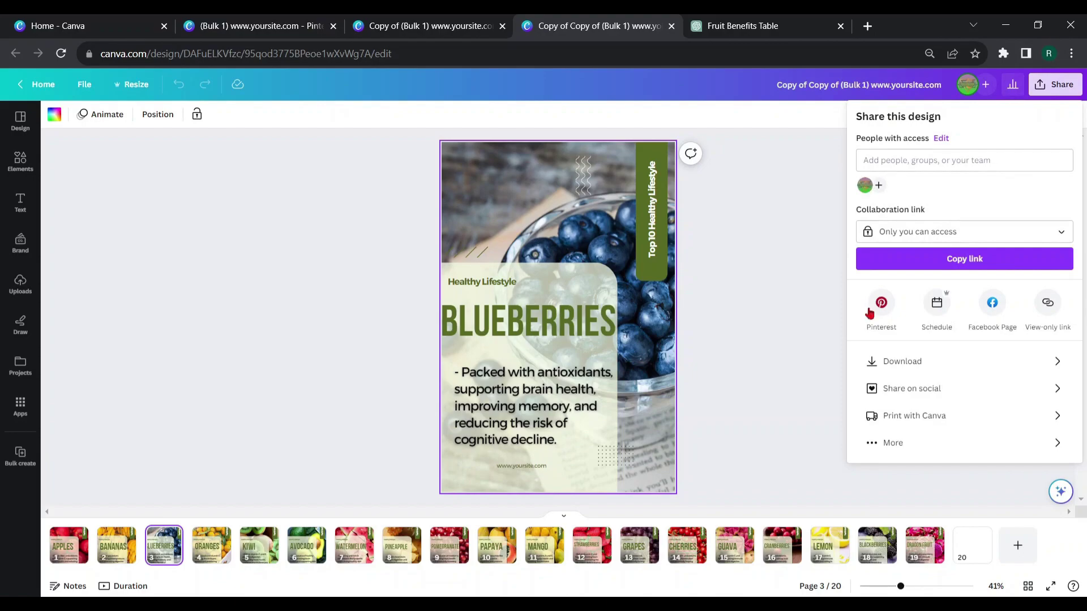
left_click(877, 312)
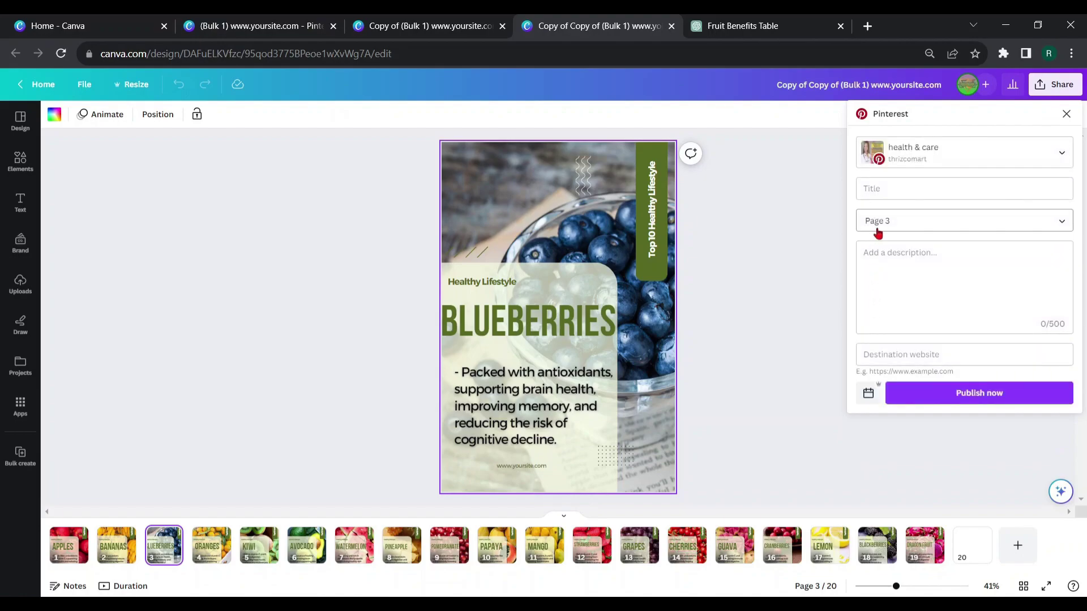
Copy the title 'Boost Brain Health with Blueberries' from ChatGPT into the pin's Title
left_click(863, 190)
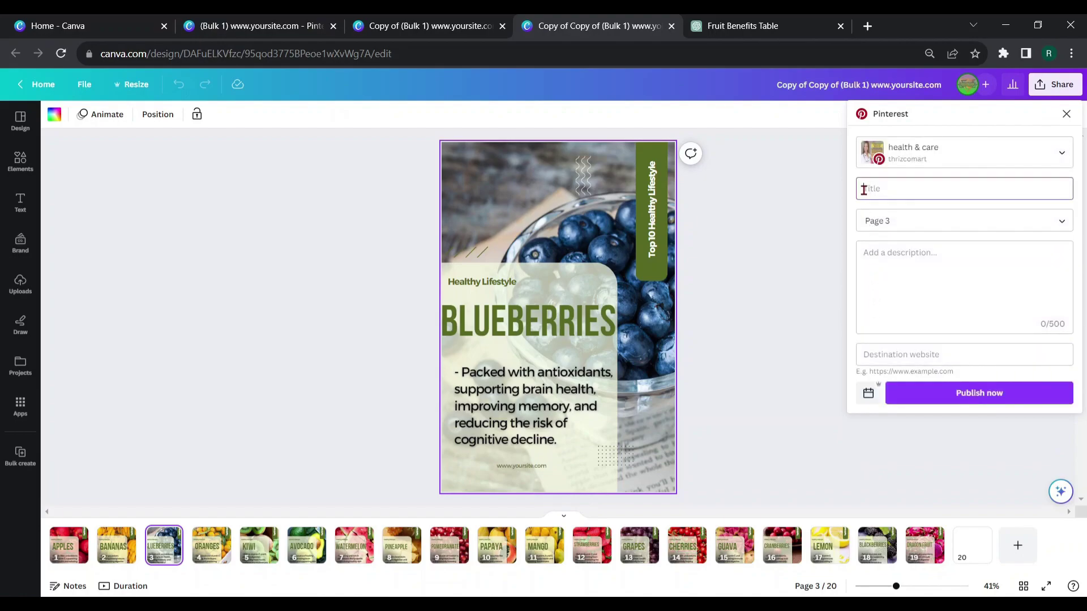
key("ctrl+Tab")
left_click_drag(463, 372, 619, 371)
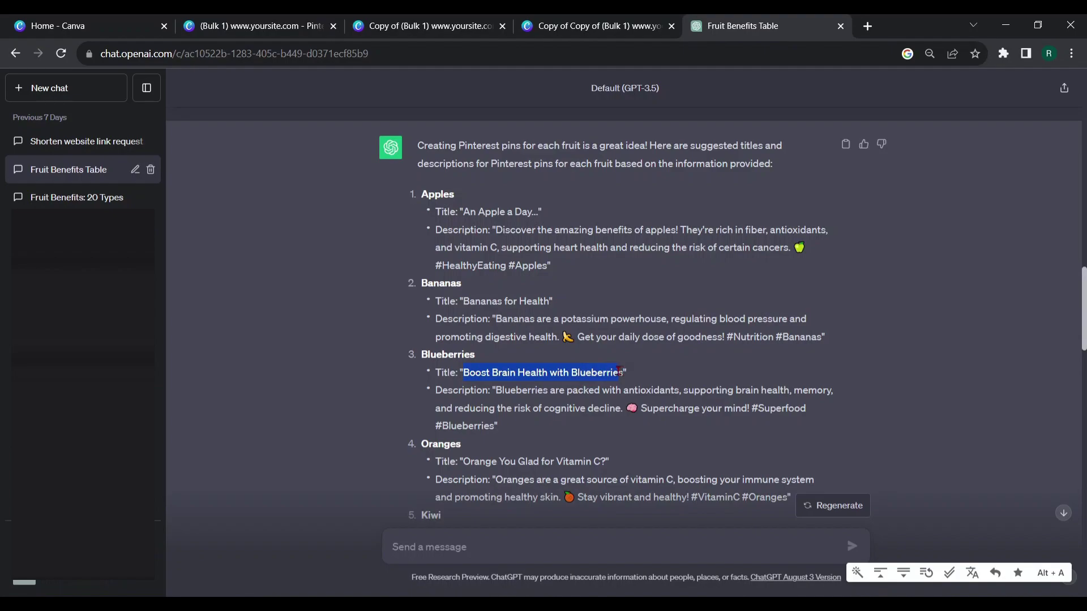
right_click(596, 375)
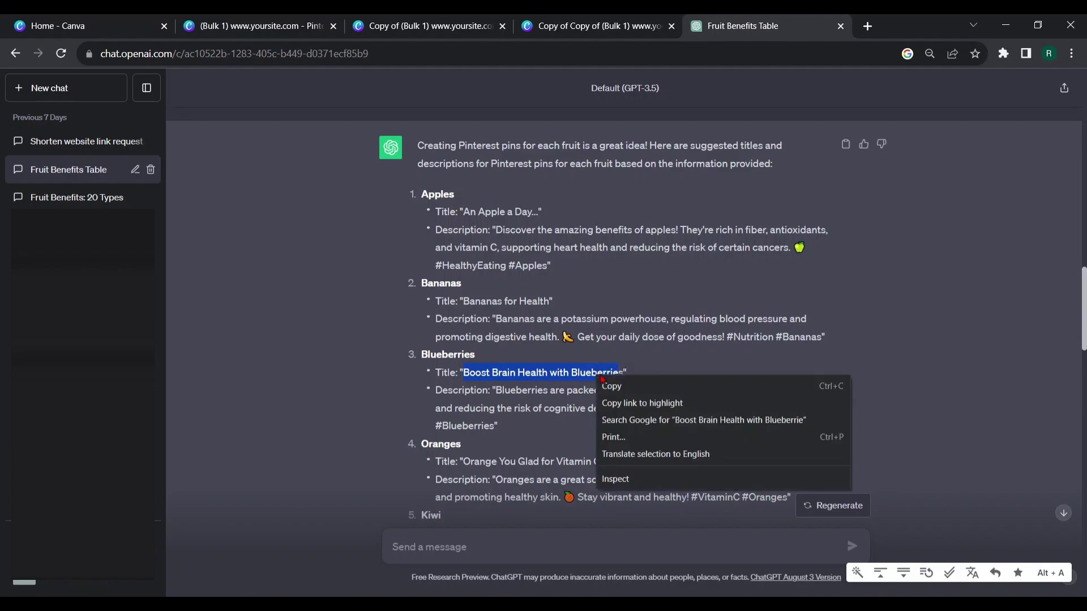
left_click(635, 387)
key("ctrl+shift+Tab")
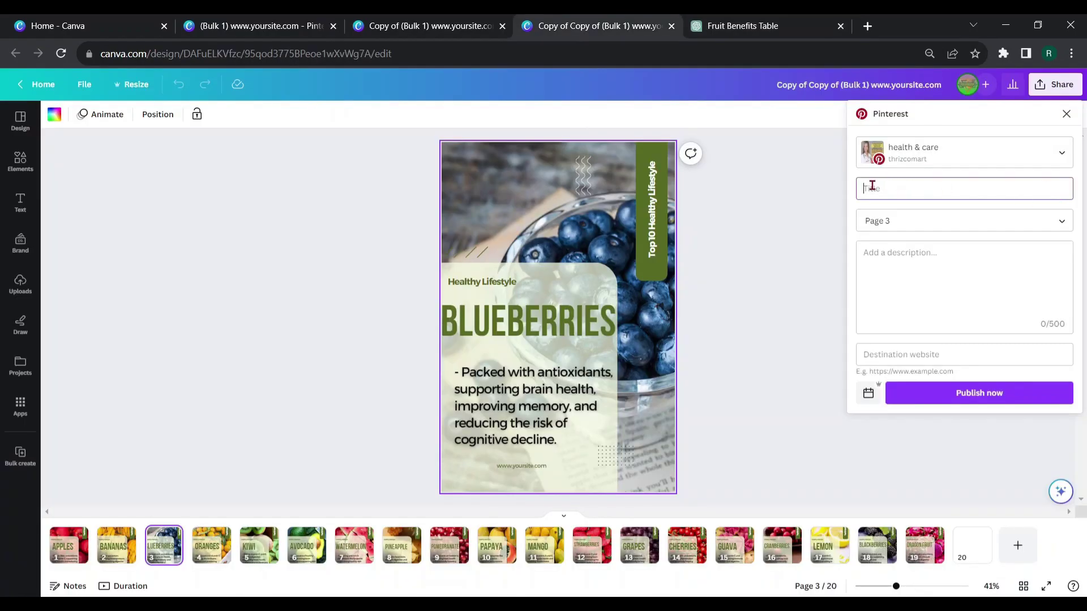
key("ctrl+v")
type("s")
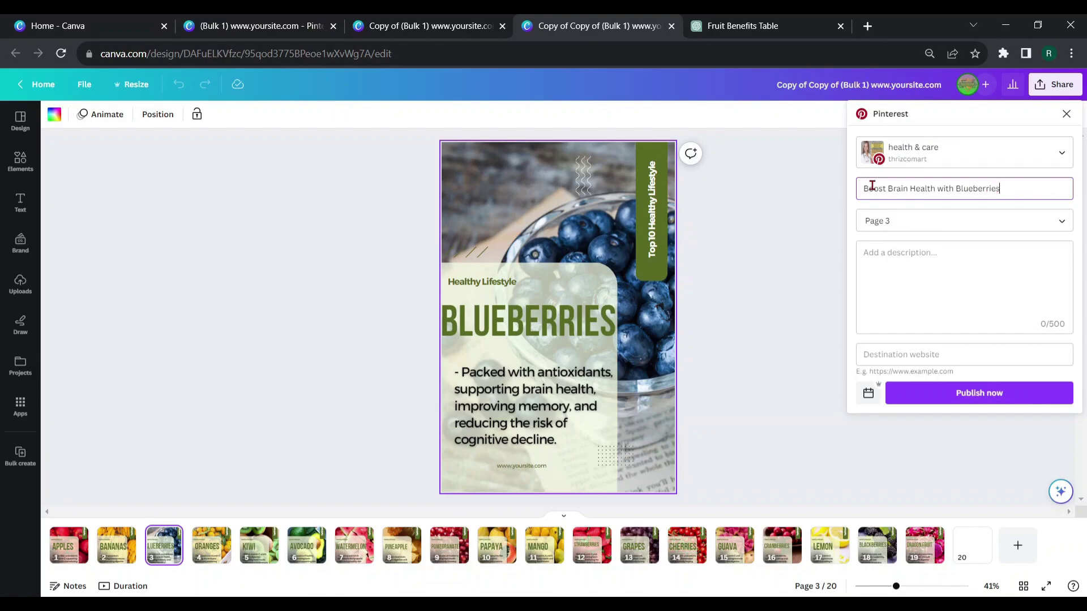
Paste the Blueberries description and the short destination link into the pin
left_click(898, 260)
left_click(736, 26)
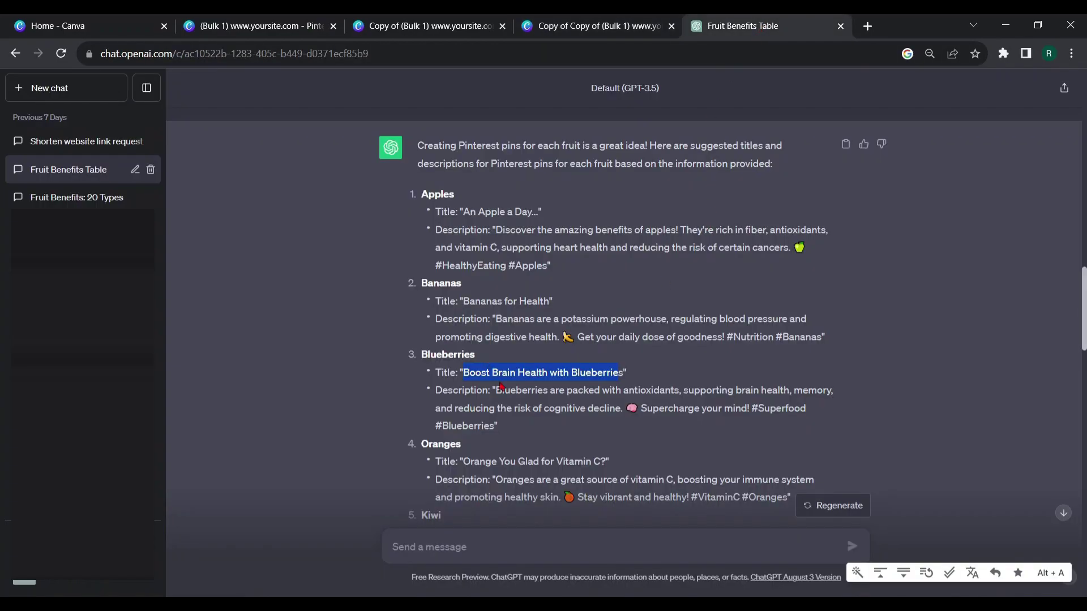
left_click_drag(500, 391, 520, 435)
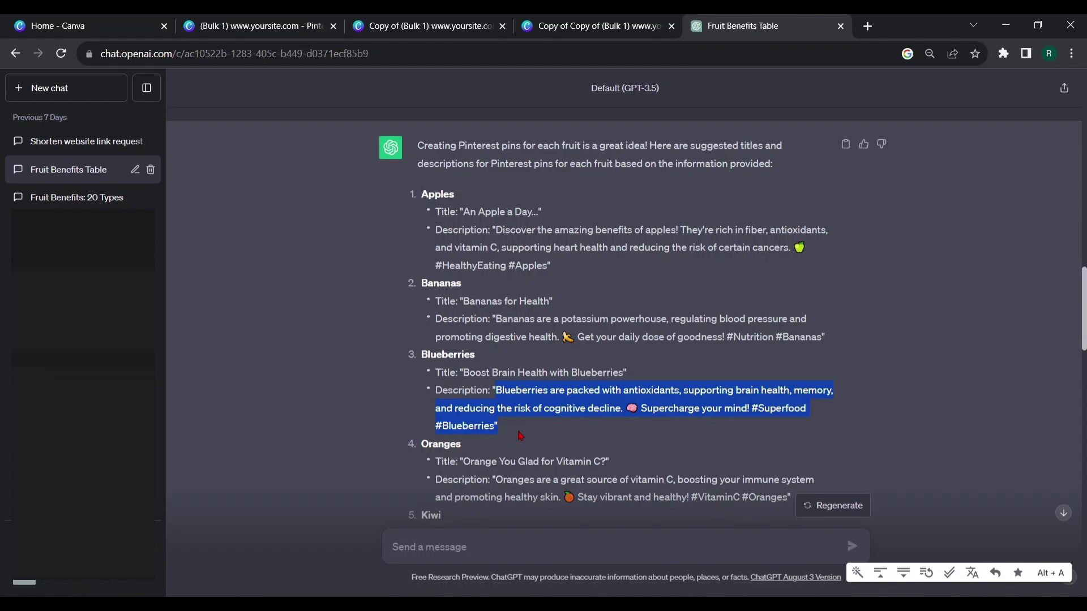
left_click(562, 28)
key("ctrl+v")
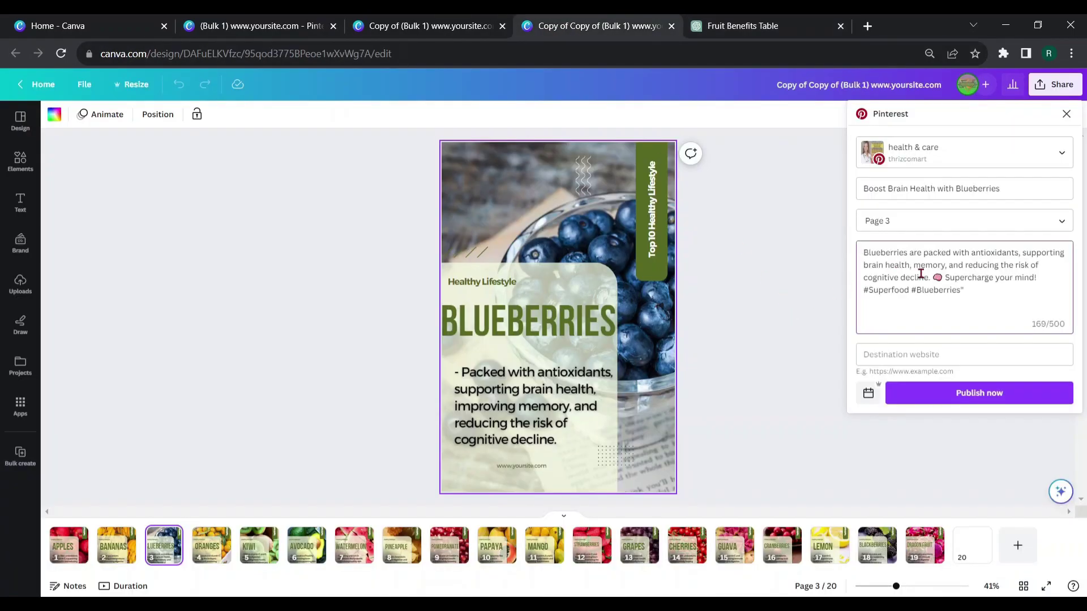
left_click(880, 355)
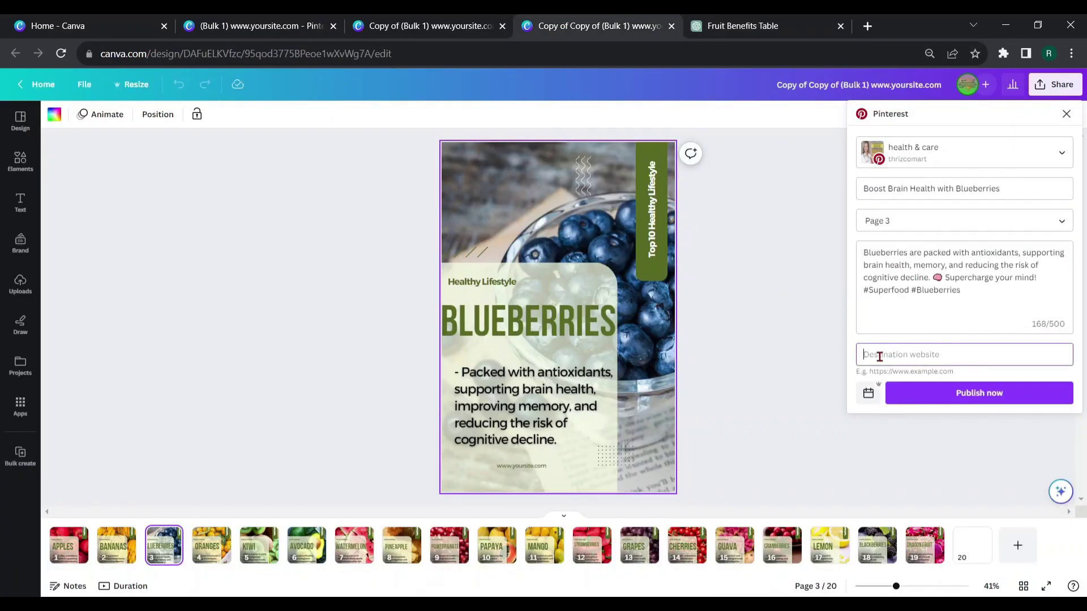
key("ctrl+v")
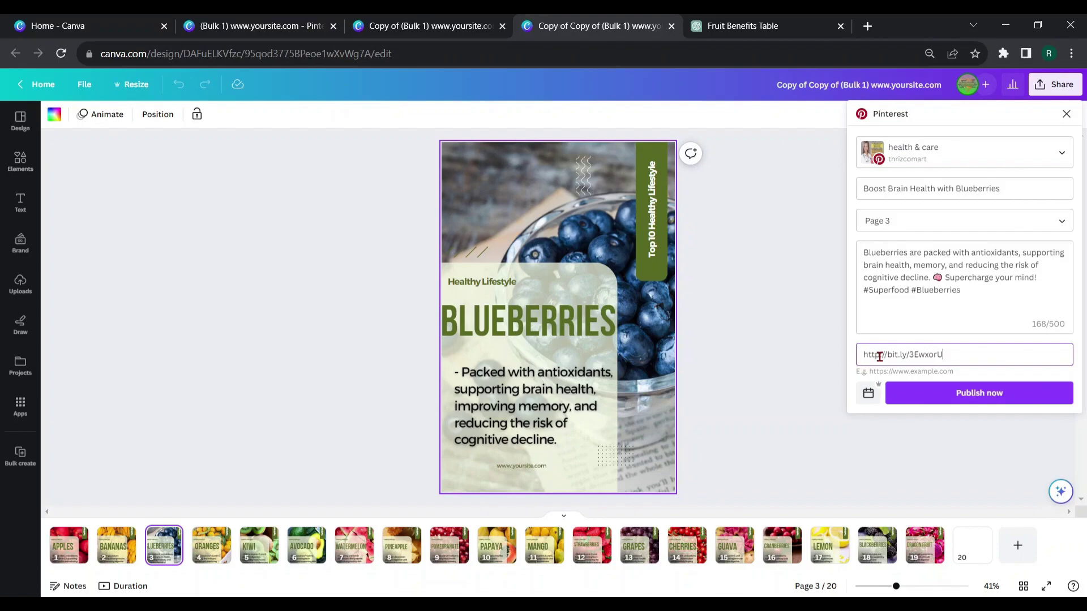
Schedule the Blueberries pin for Wednesday 13 Sept at 23:20
left_click(868, 393)
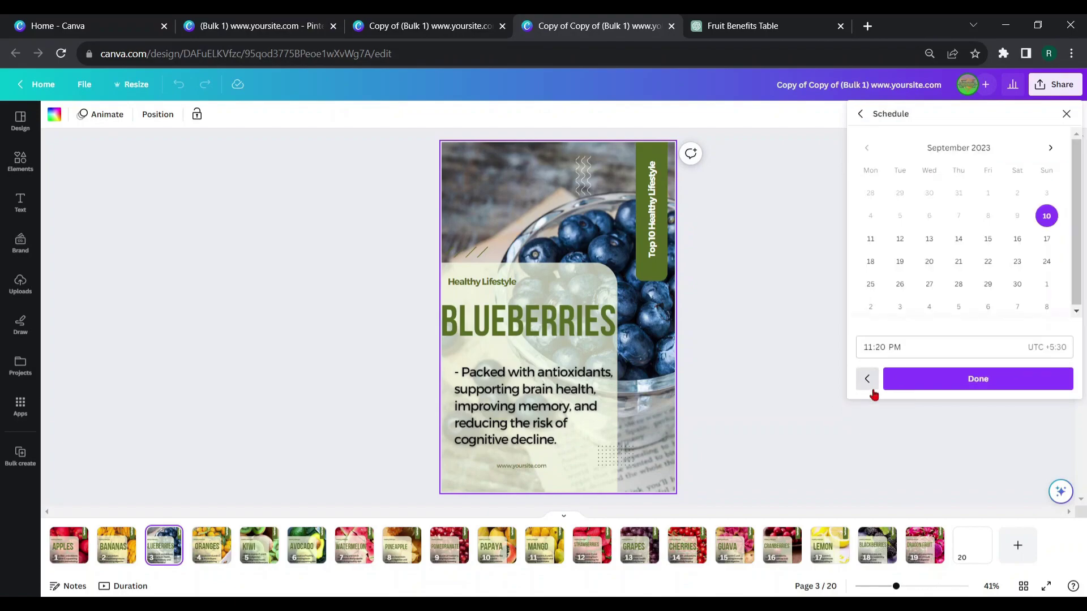
left_click(926, 243)
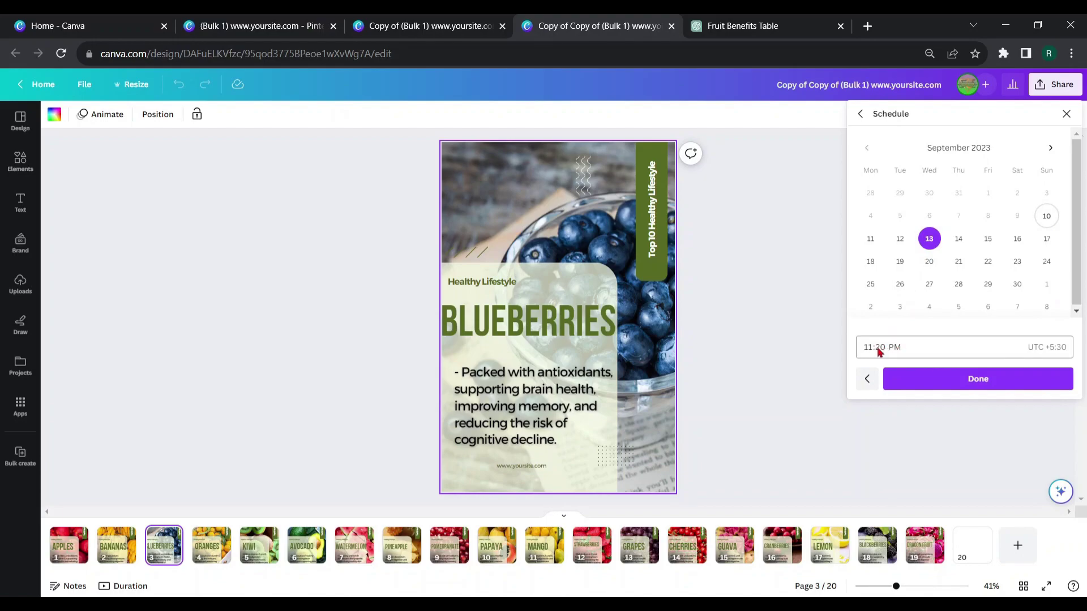
left_click(920, 379)
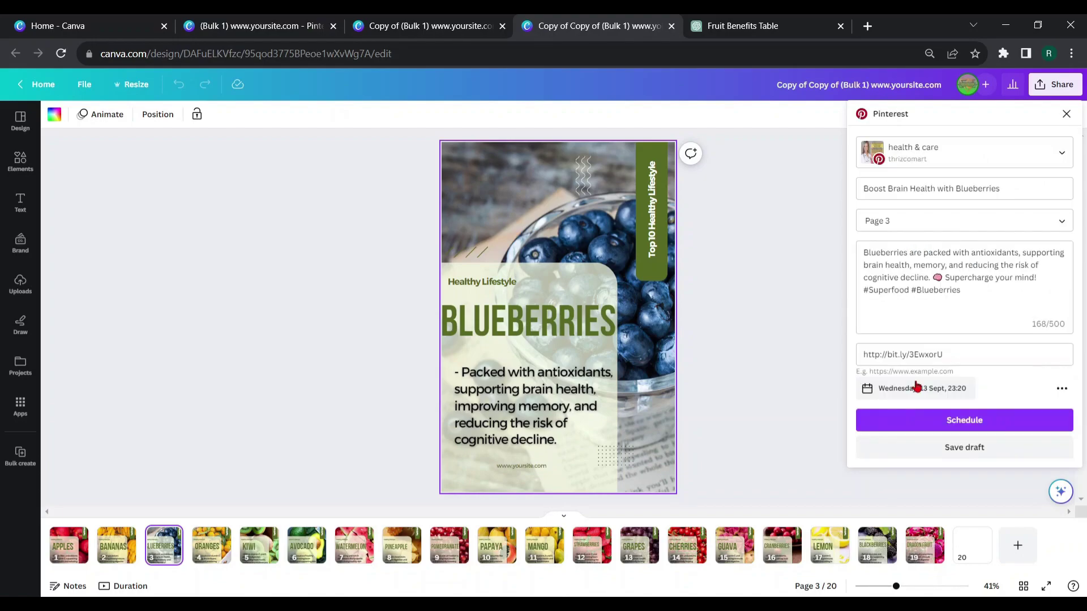
left_click(931, 421)
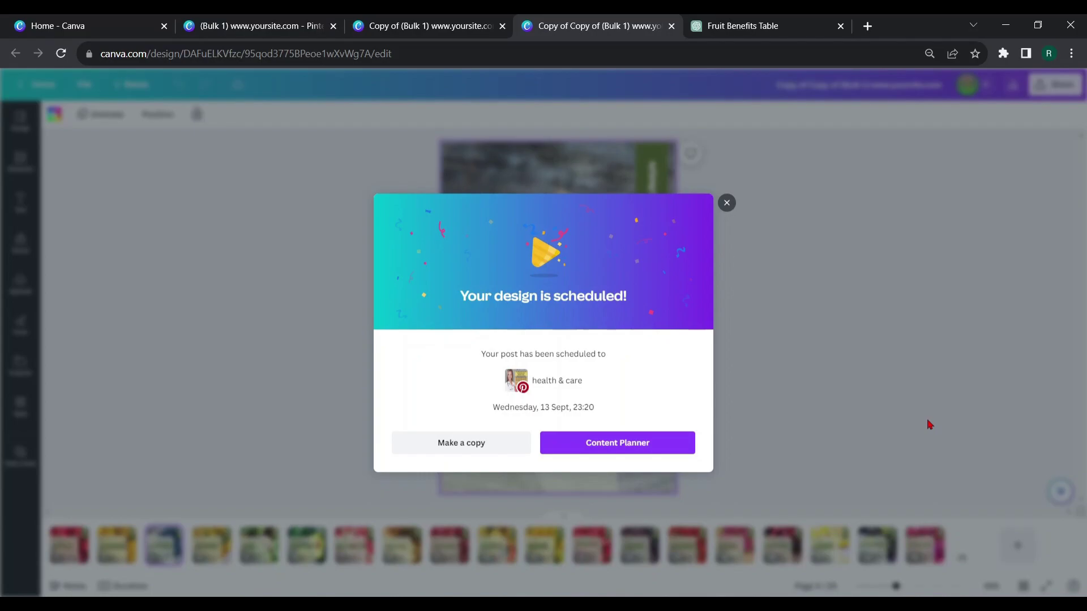
Close the 'Your design is scheduled!' confirmation and go to the Home - Canva tab
left_click(726, 202)
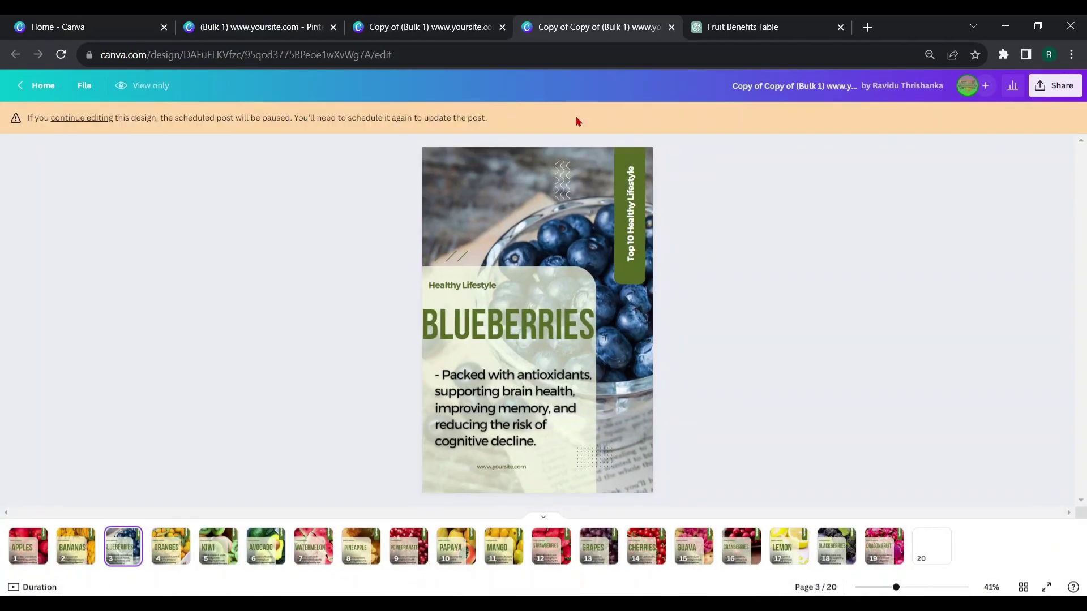
left_click(85, 26)
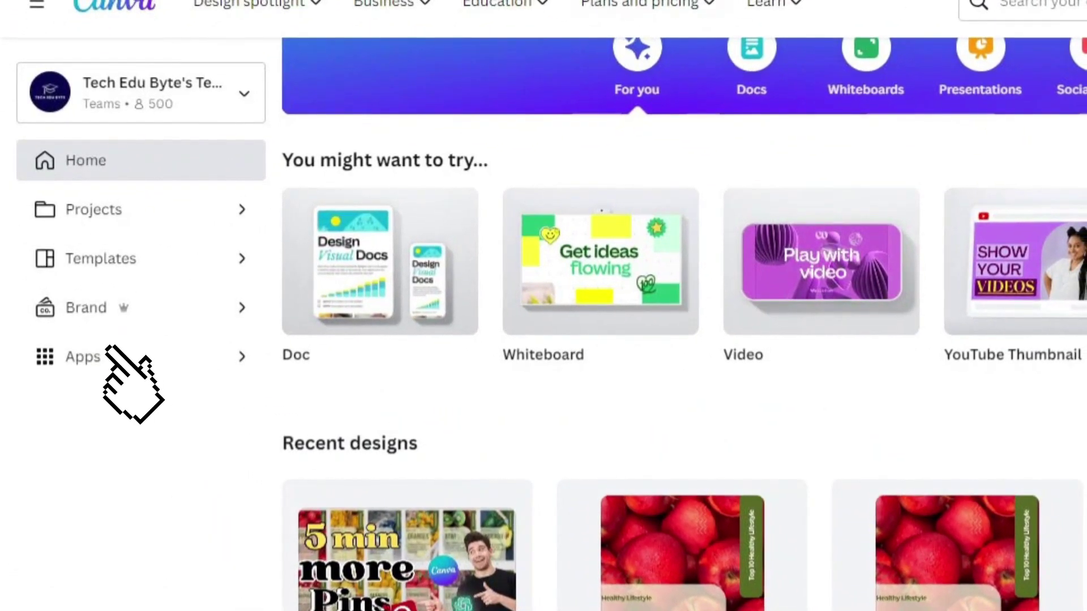
Open Content Planner from Apps and scroll the September 2023 calendar of scheduled pins
left_click(109, 356)
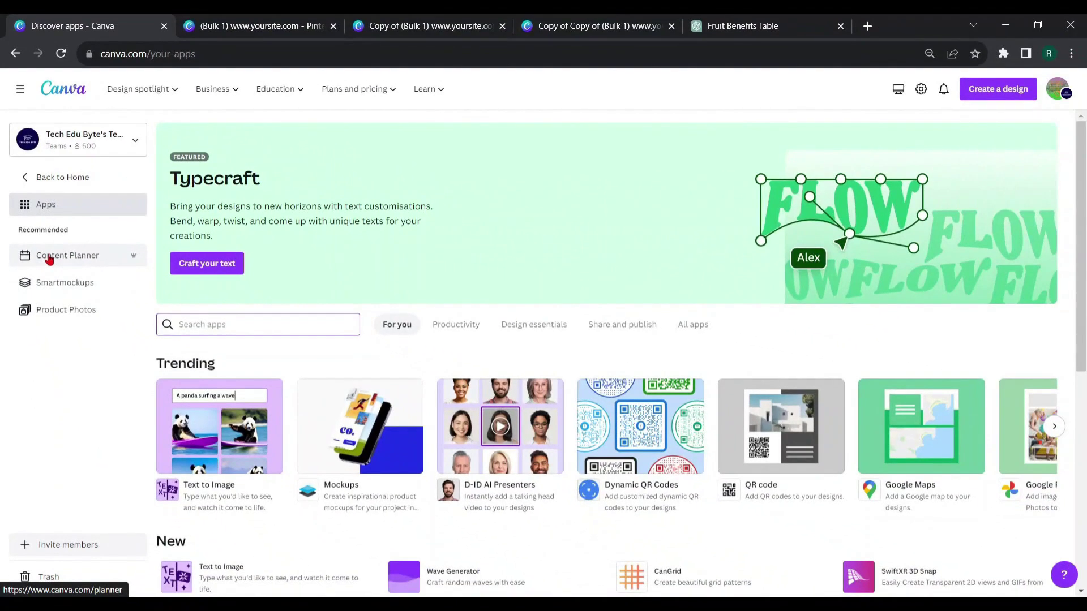
left_click(50, 257)
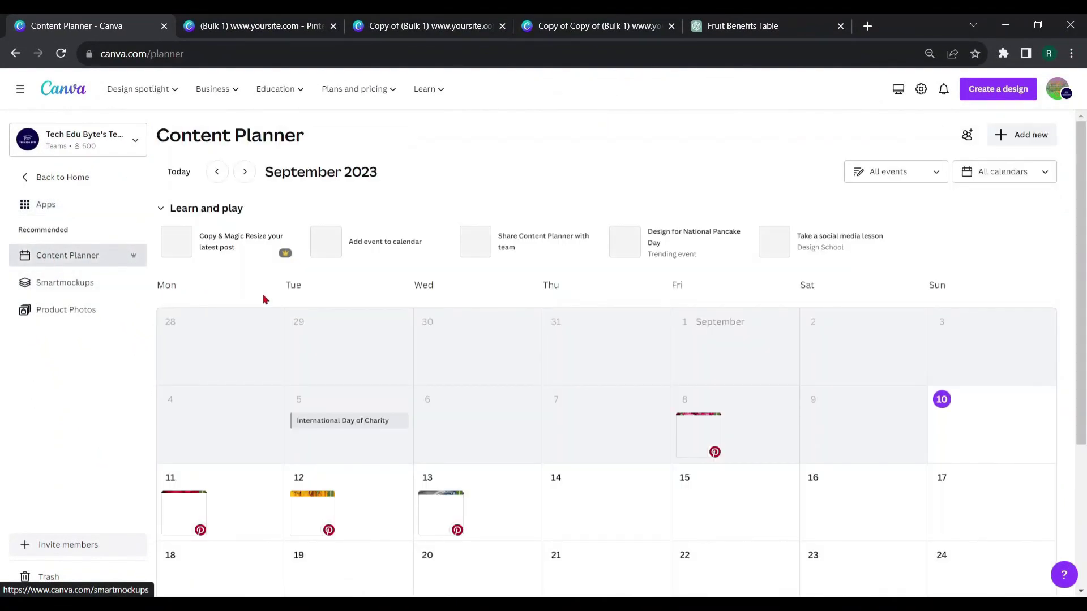
scroll(659, 393, "down", 4)
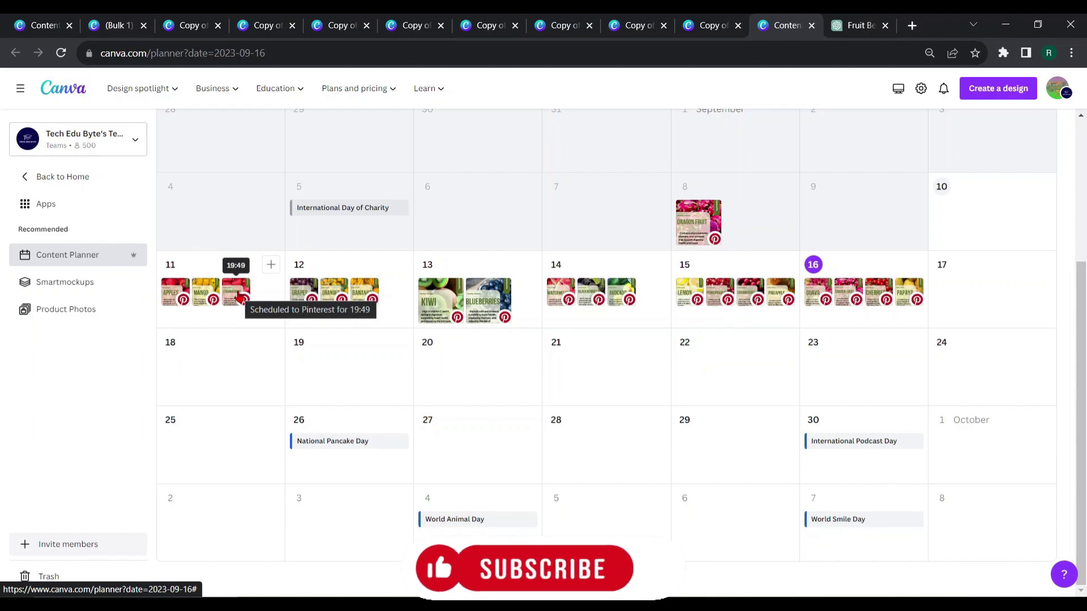
Open the Mango Magic pin on 11 Sept to view its 14:46 schedule details
left_click(207, 294)
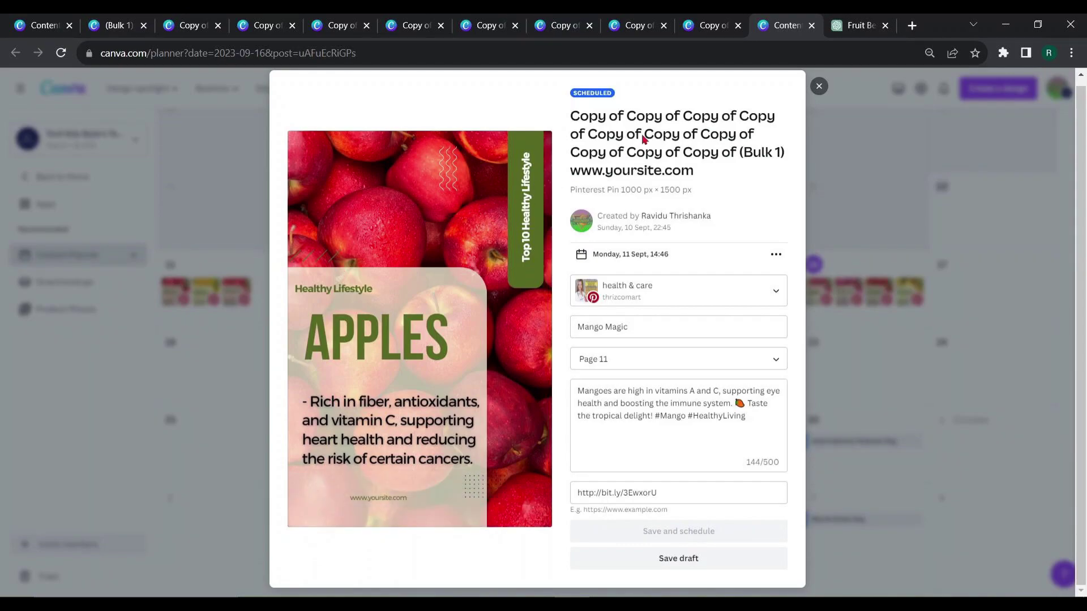
Reschedule the Cherish Cherries pin from 16 to 13 September, keeping 3:51 PM
left_click(819, 87)
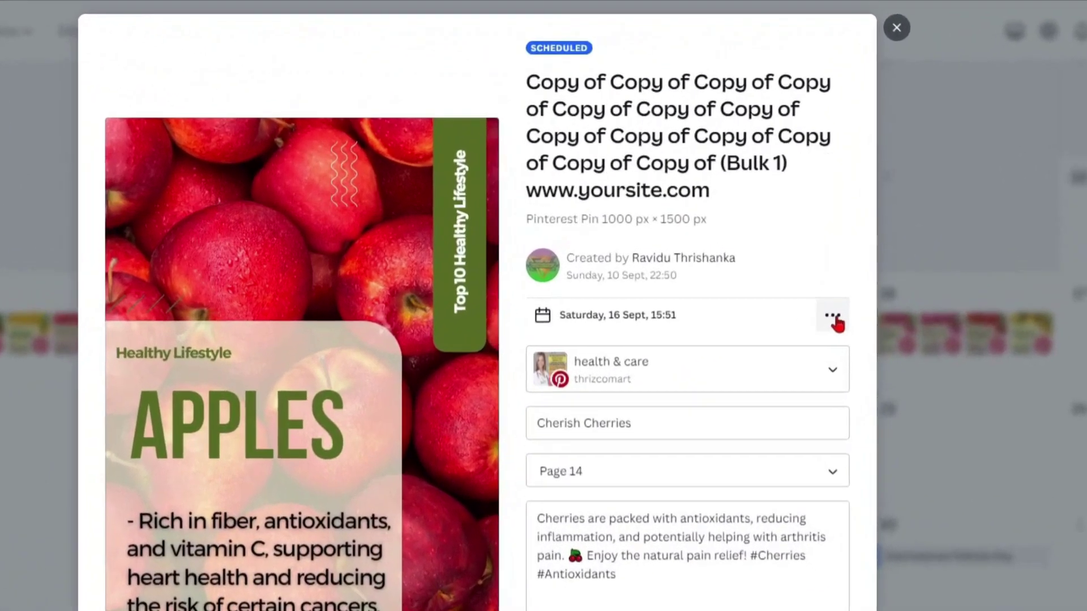
left_click(784, 308)
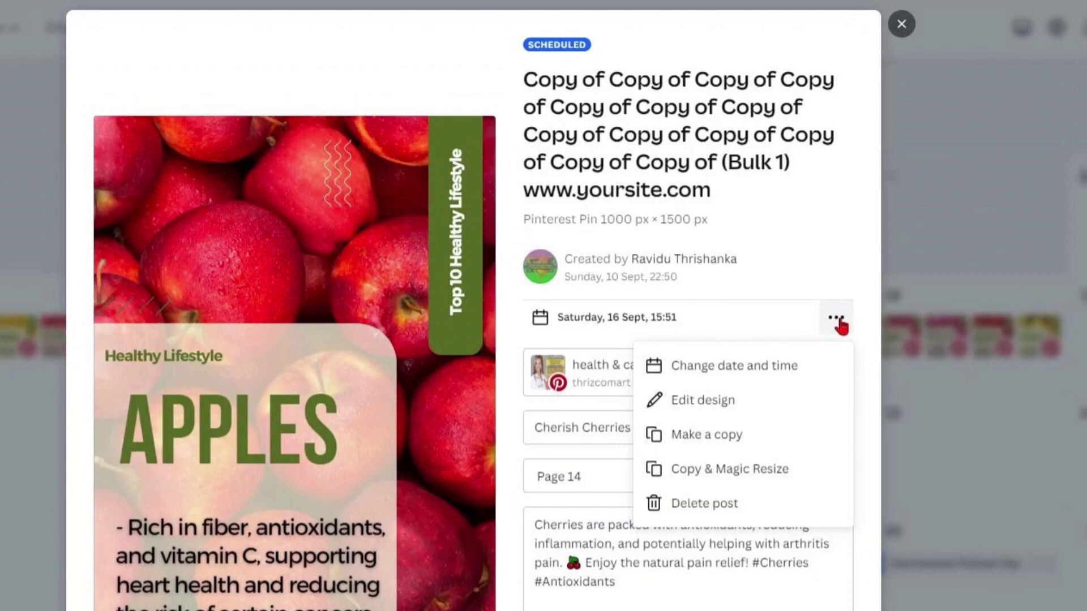
left_click(739, 375)
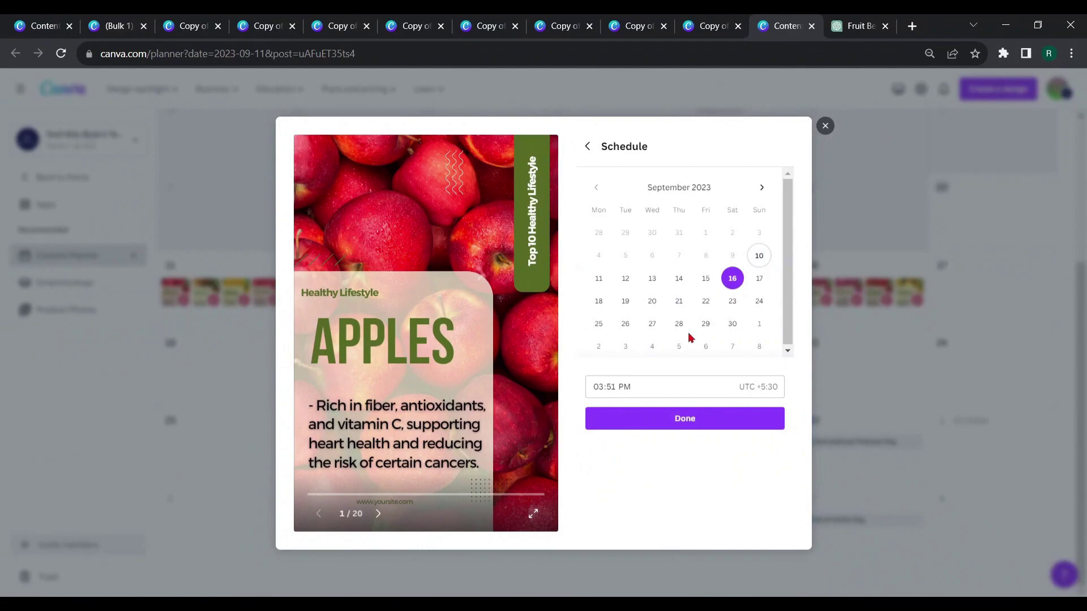
left_click(652, 278)
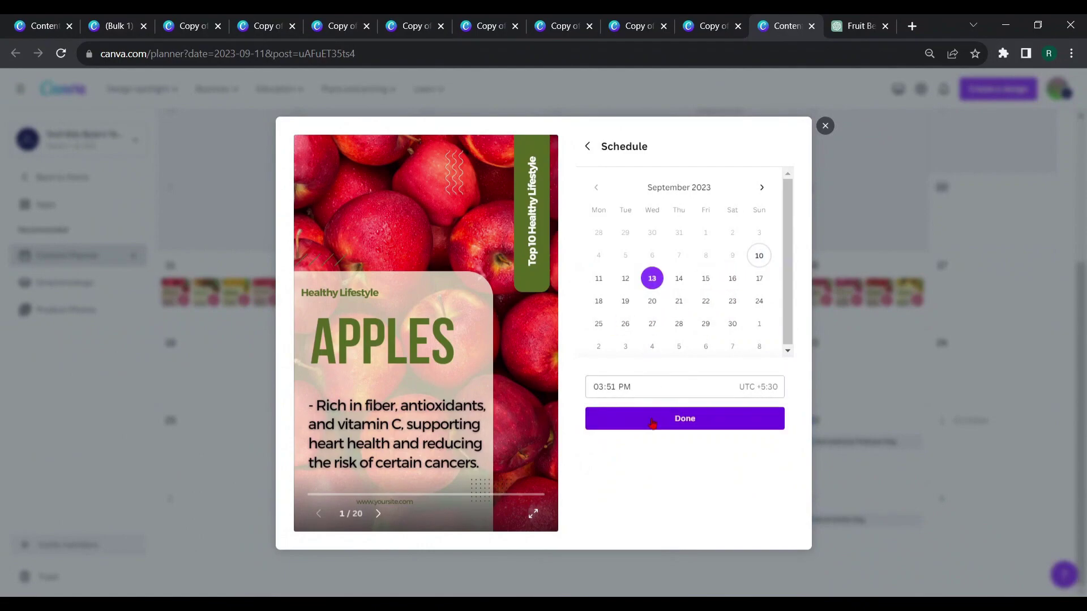
left_click(652, 422)
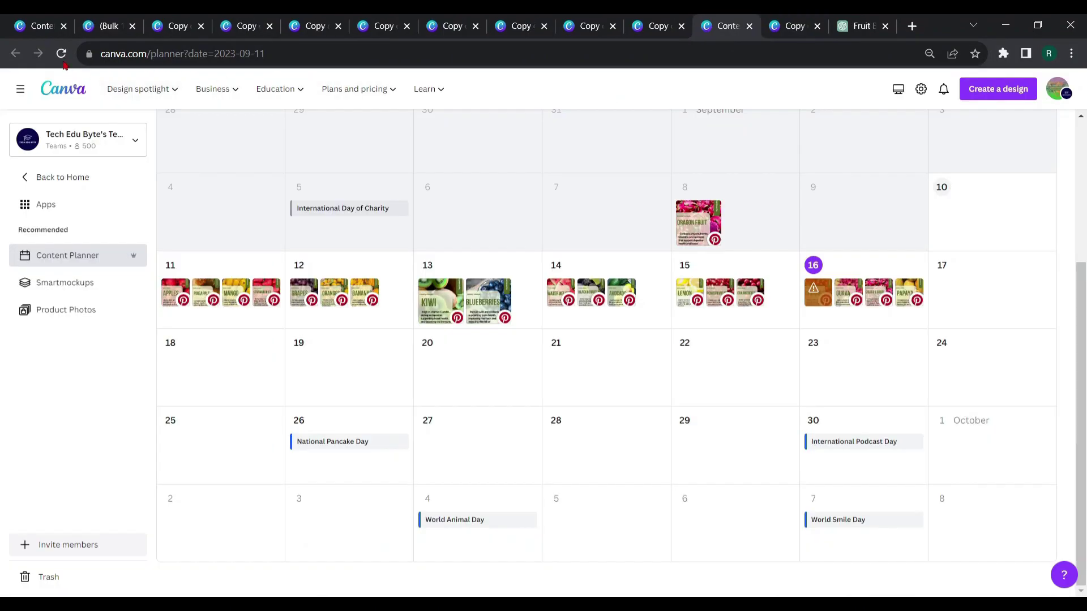
Reload the Content Planner and scroll to show three pins on 13 September
left_click(62, 53)
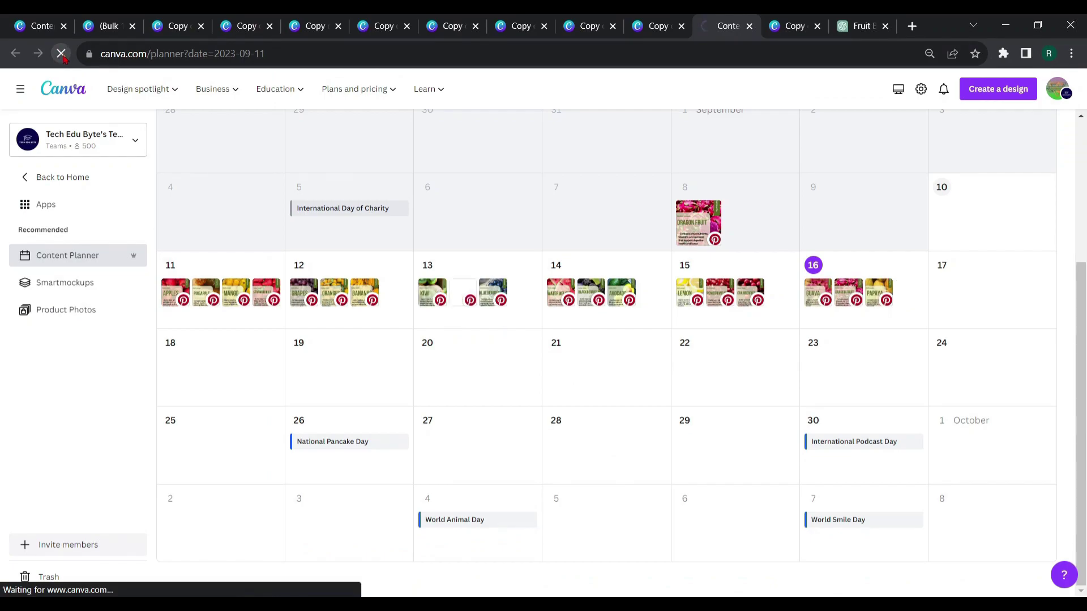
left_click(61, 53)
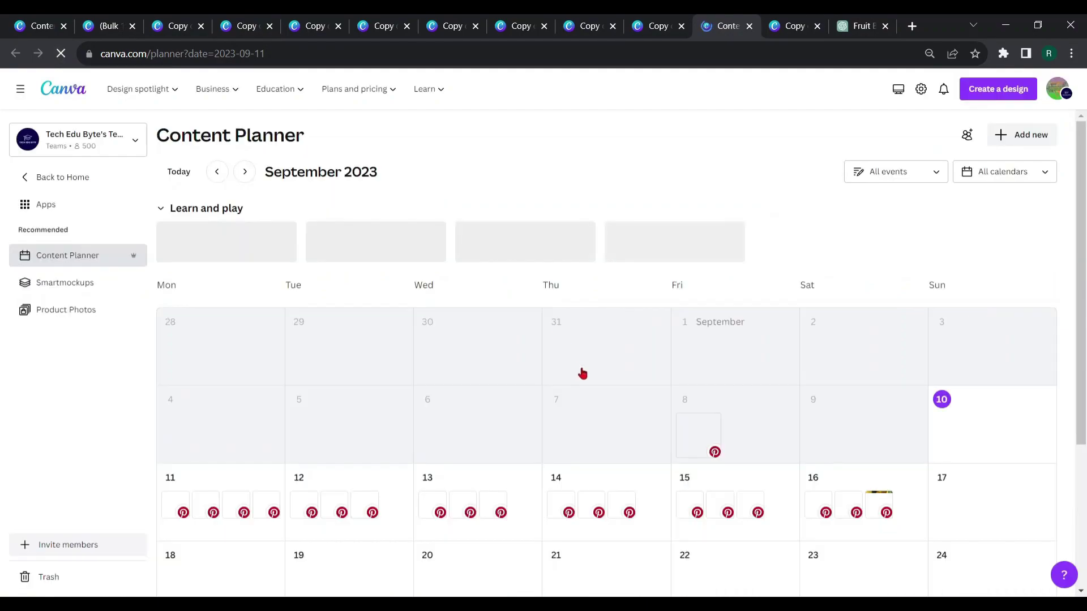
scroll(572, 369, "down", 4)
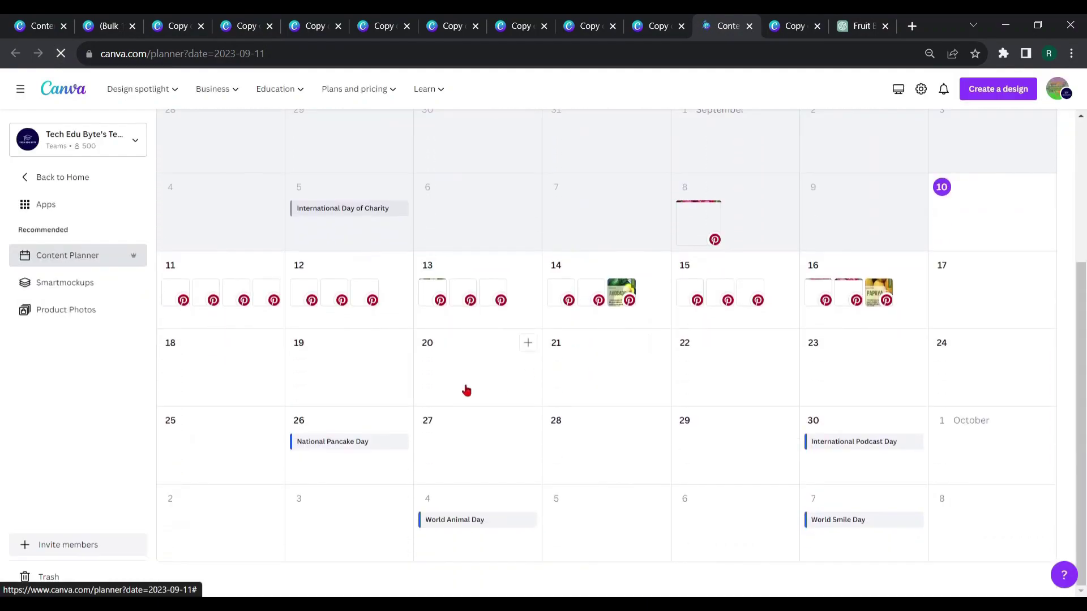